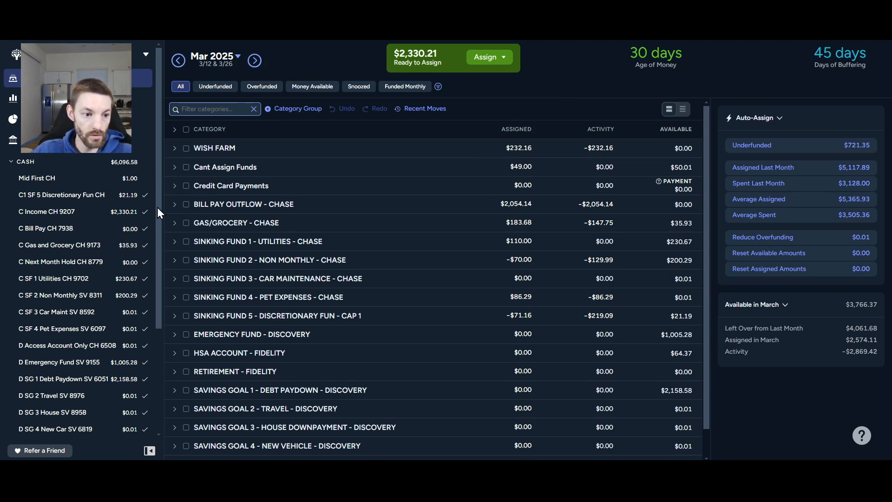
- Review the account list and the March categories in Bill Pay Outflow, Savings Goal 1 - Debt Paydown and Sinking Fund 2 - Non Monthly
left_click_drag(157, 207, 170, 329)
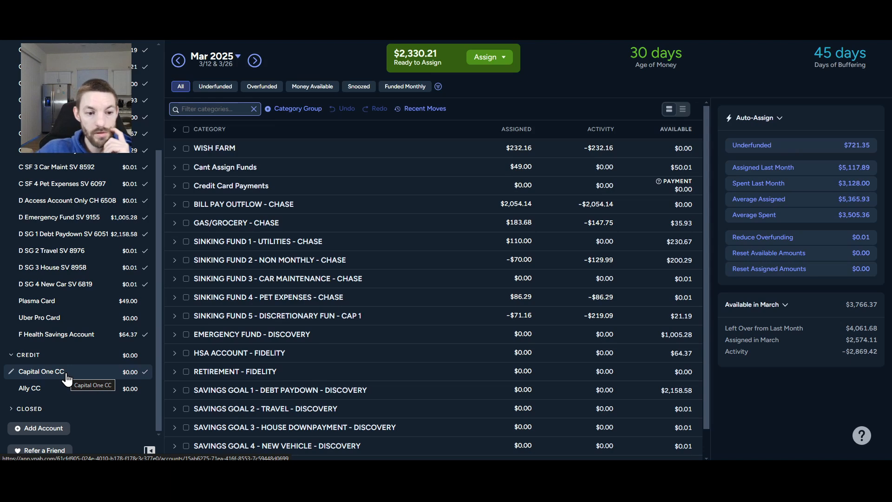
left_click(175, 205)
left_click(174, 205)
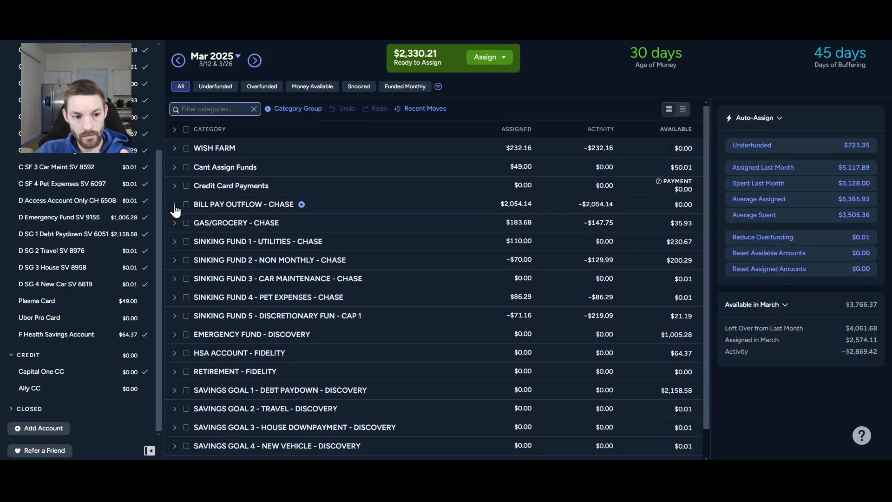
left_click(175, 205)
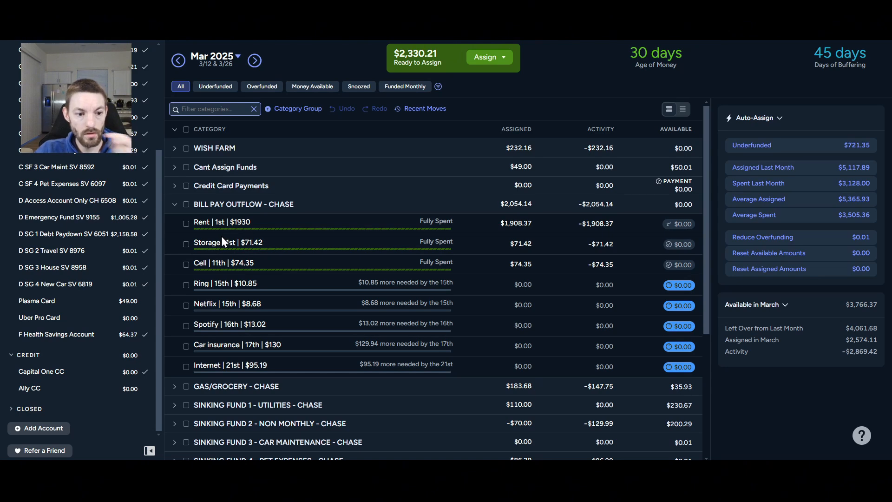
left_click(174, 204)
scroll(223, 272, "down", 1)
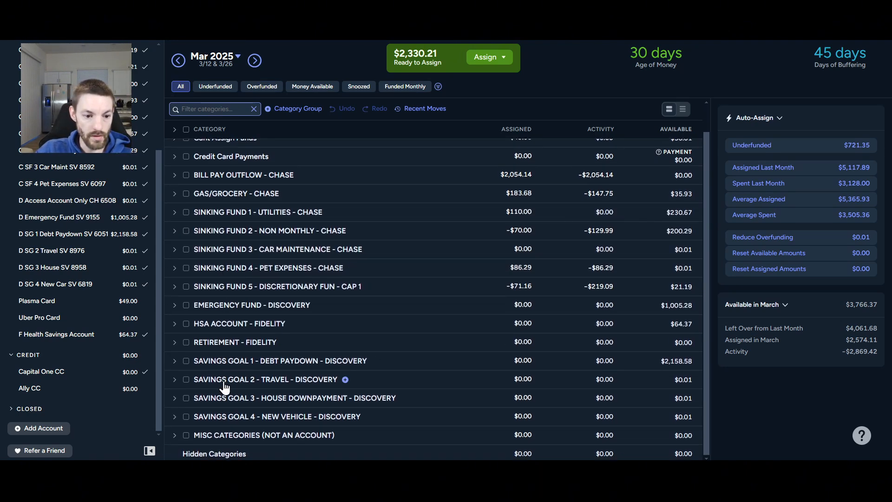
left_click(174, 361)
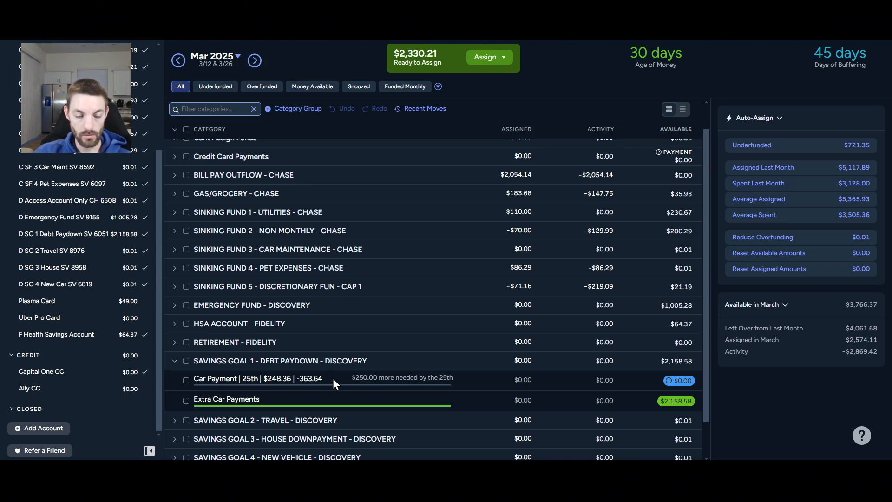
left_click(175, 361)
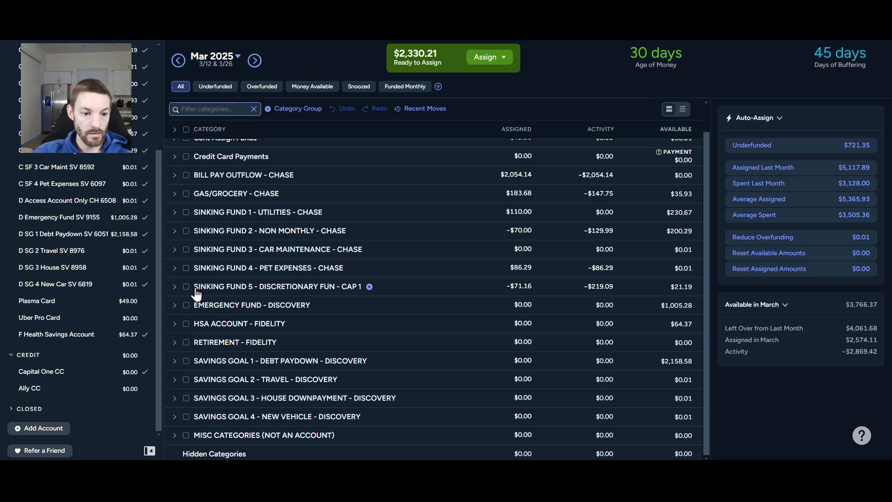
left_click(174, 231)
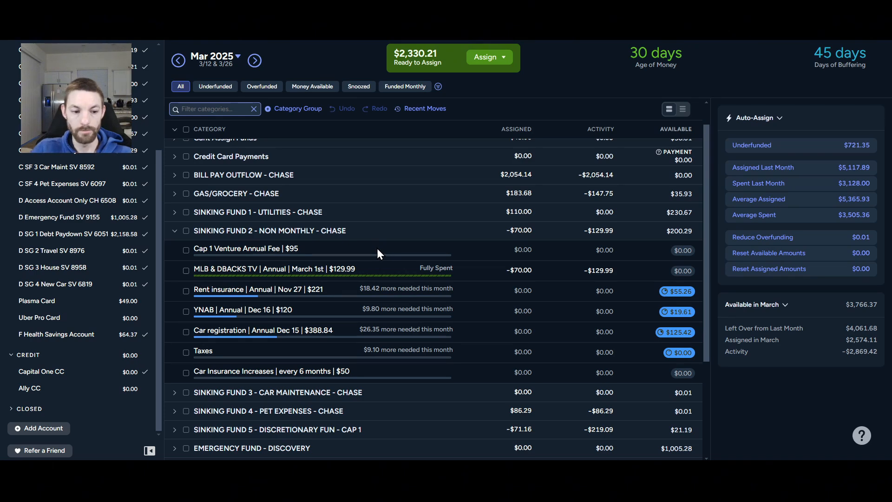
left_click(175, 230)
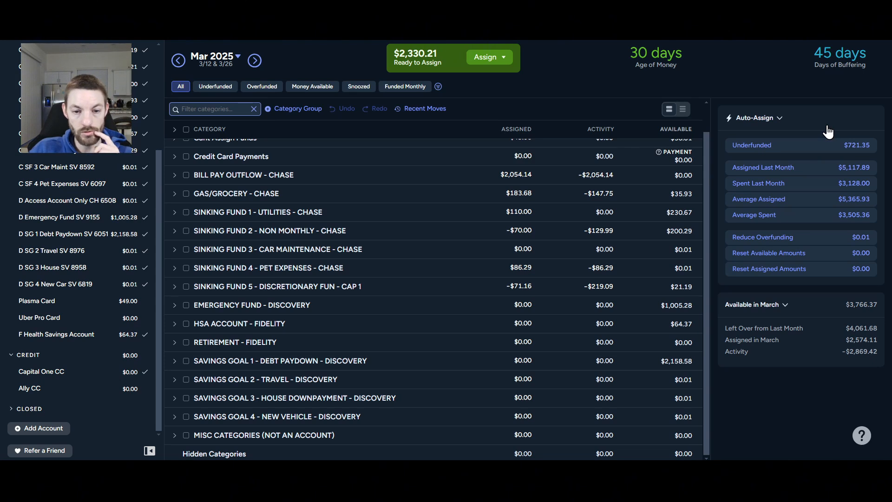
scroll(434, 201, "up", 1)
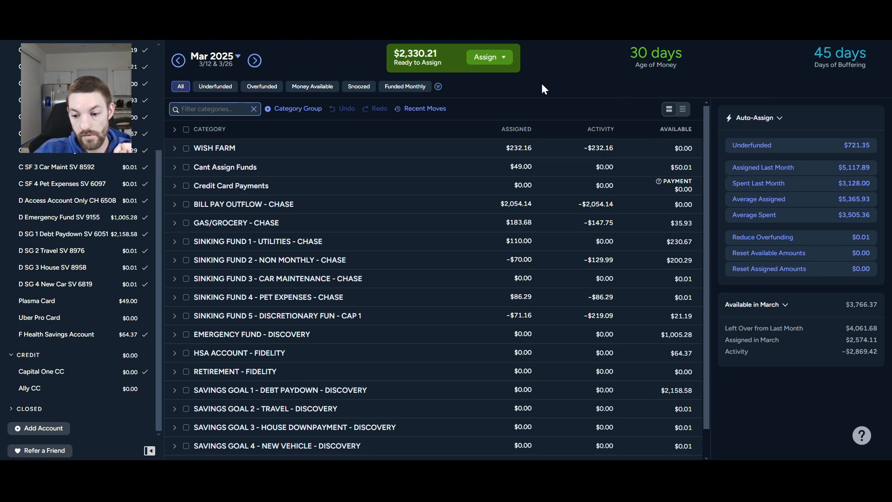
- In the April 2025 budget, fund half of the Rent target in Bill Pay Outflow, assigning $965.00
left_click(252, 62)
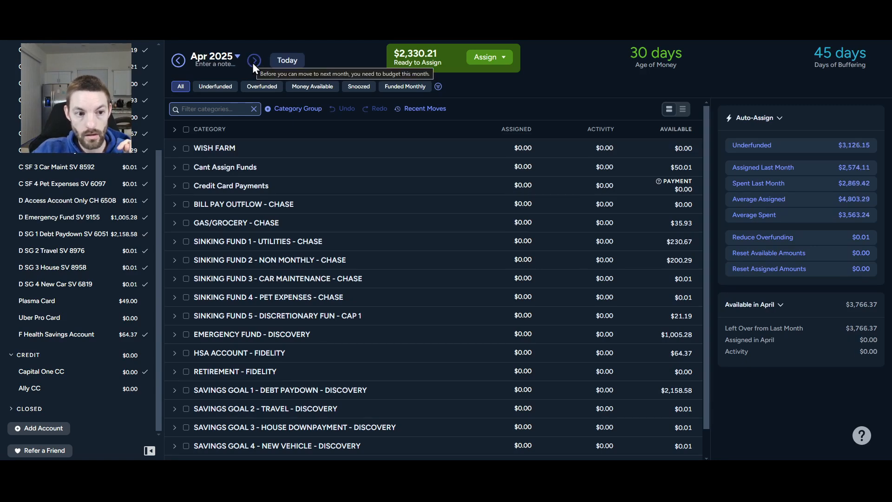
left_click(174, 206)
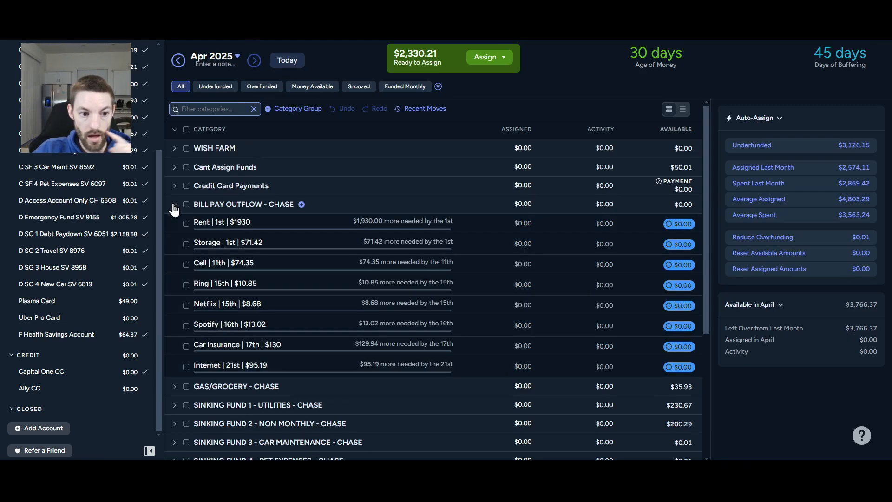
left_click(331, 221)
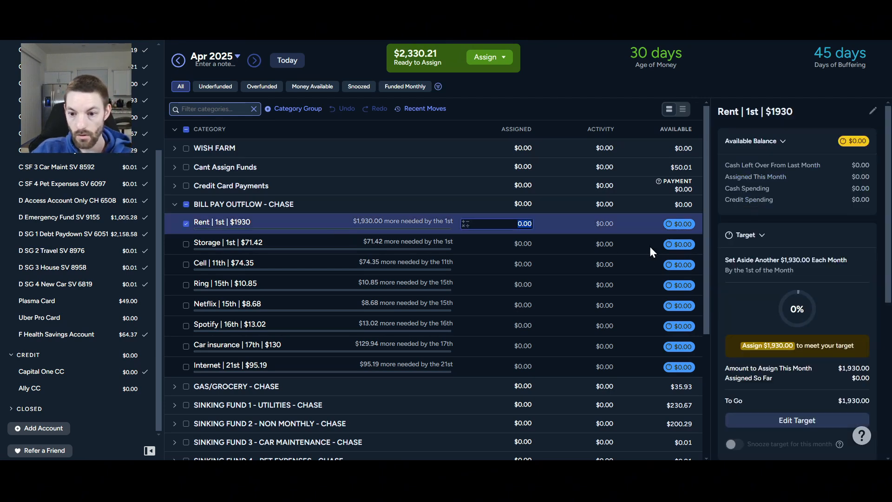
scroll(787, 327, "down", 1)
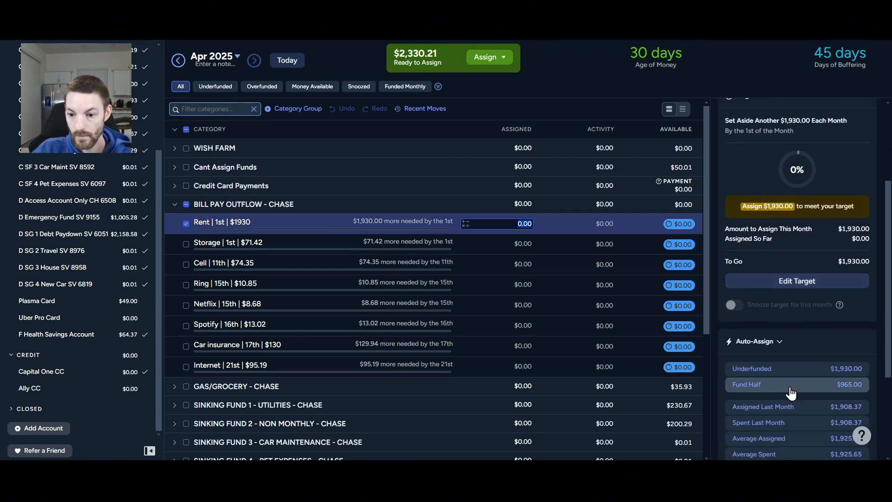
left_click(791, 387)
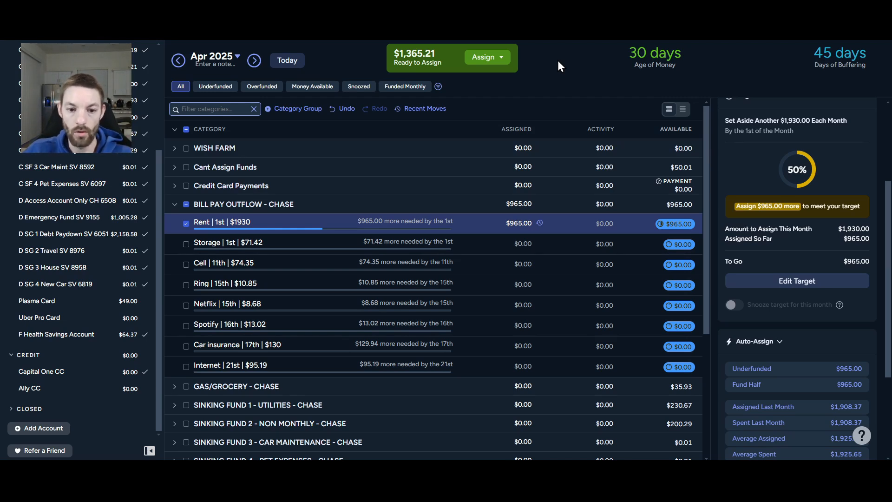
left_click(186, 205)
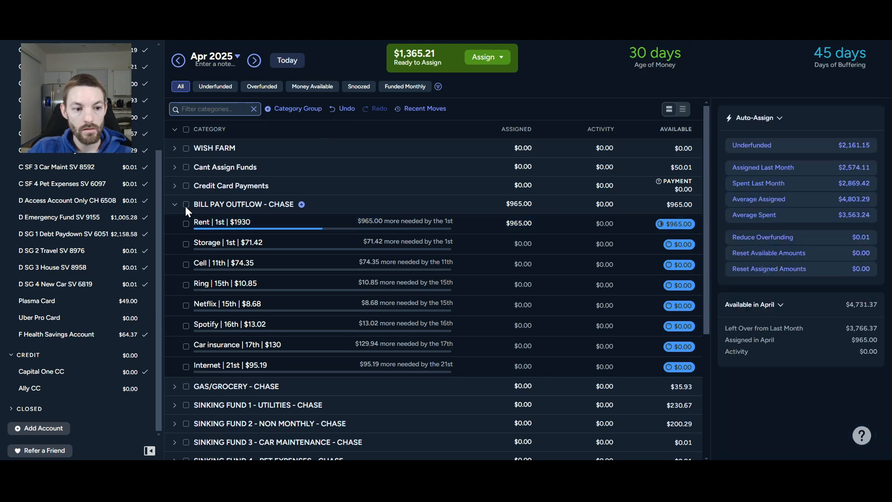
left_click(174, 204)
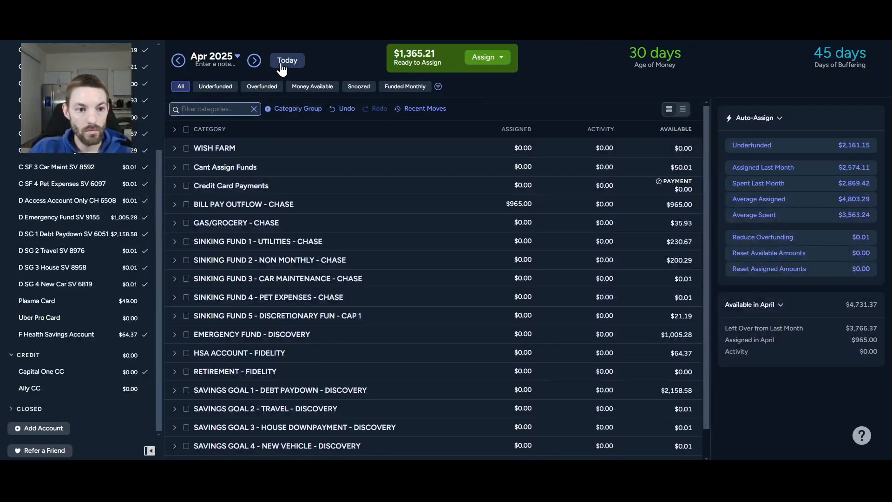
- Back in the March budget, fully fund the underfunded Ring, Netflix, Spotify, Car insurance and Internet bills in Bill Pay Outflow
left_click(281, 63)
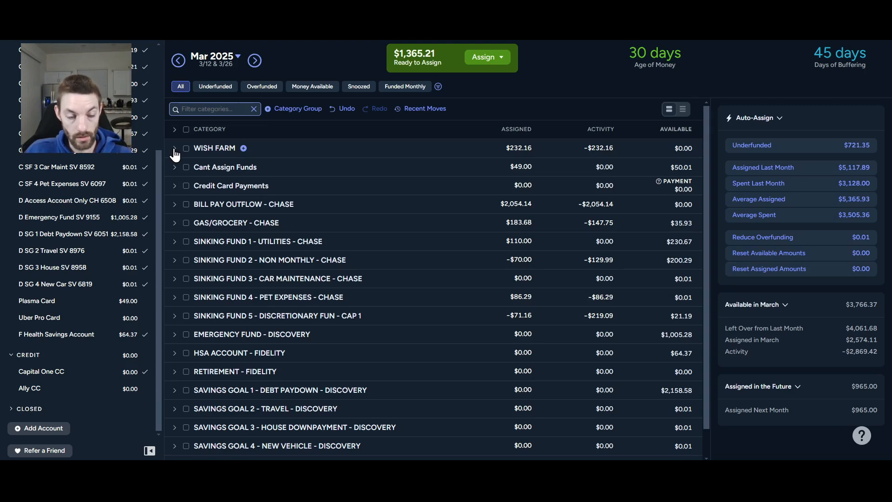
left_click(175, 204)
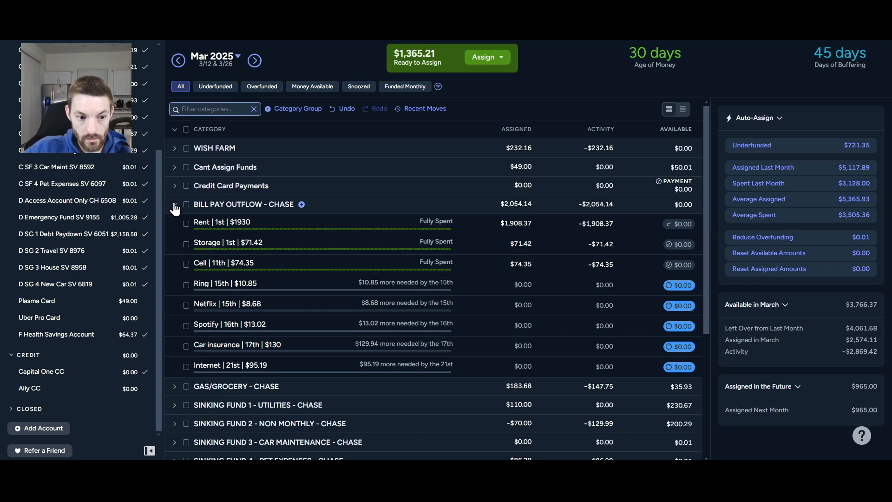
left_click(871, 457)
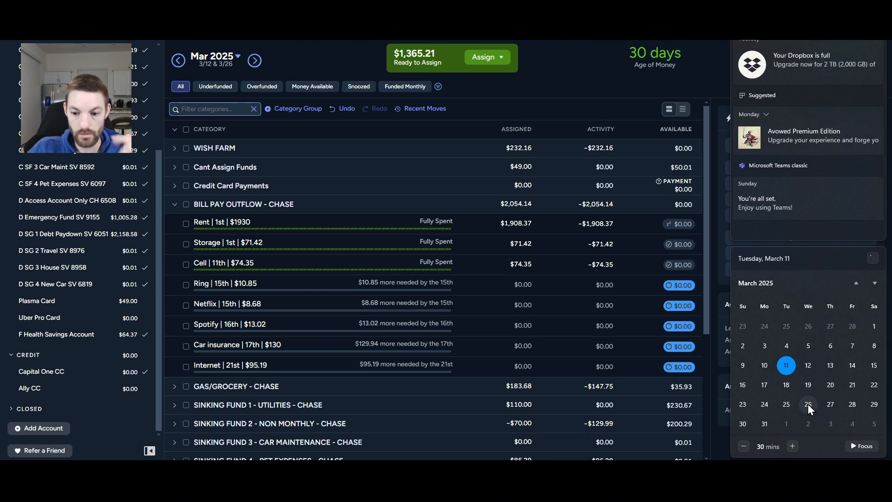
left_click(528, 69)
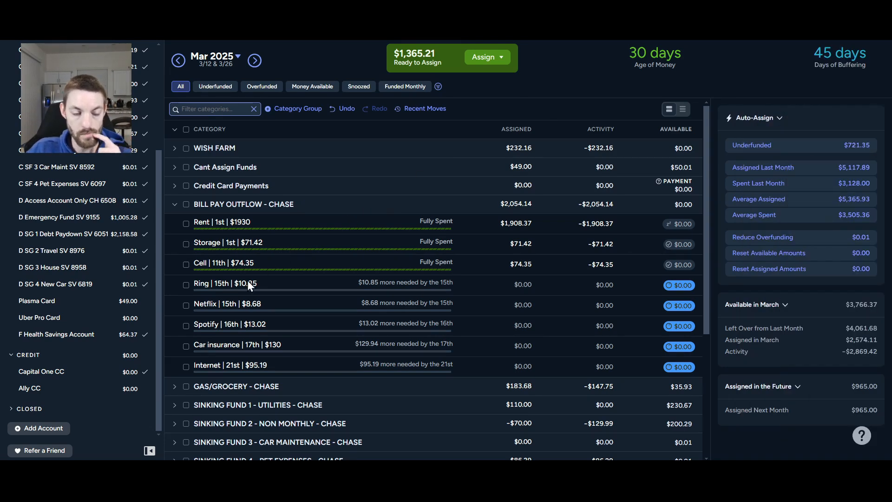
left_click(186, 284)
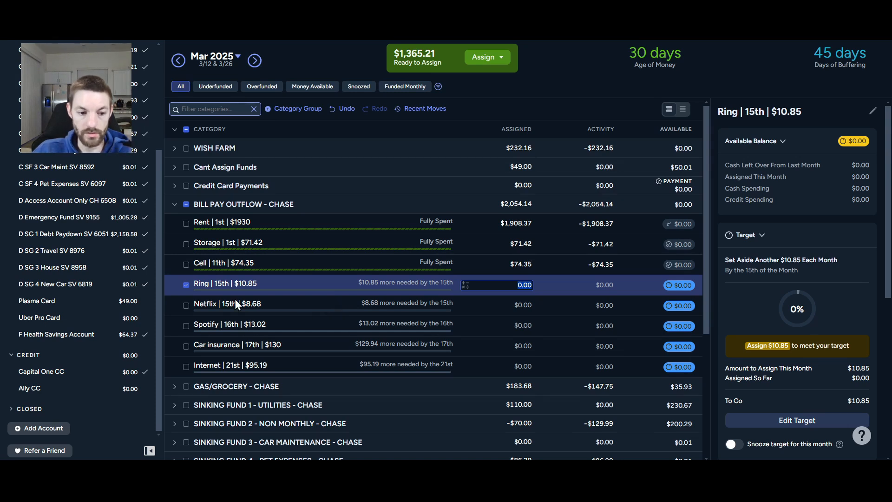
left_click(185, 305)
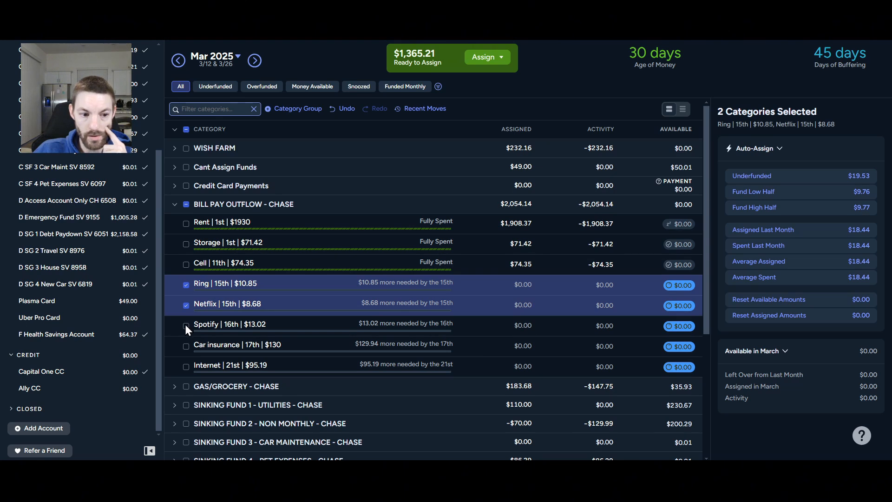
left_click(186, 325)
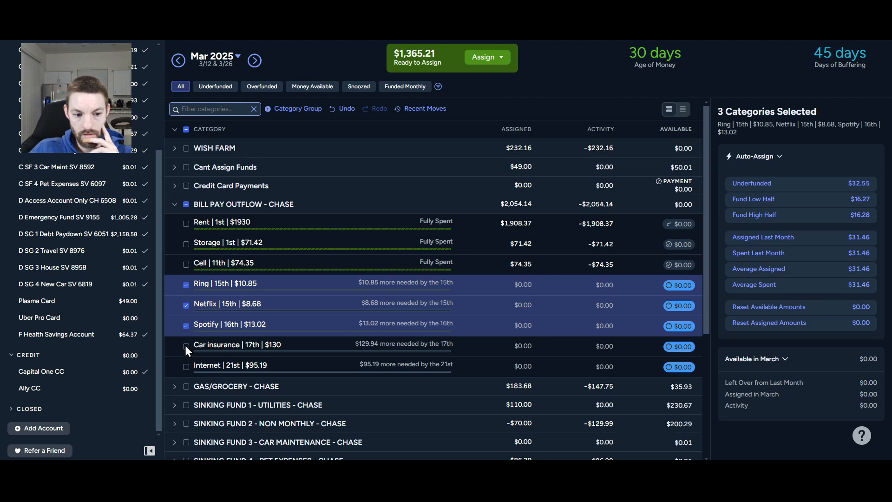
left_click(186, 346)
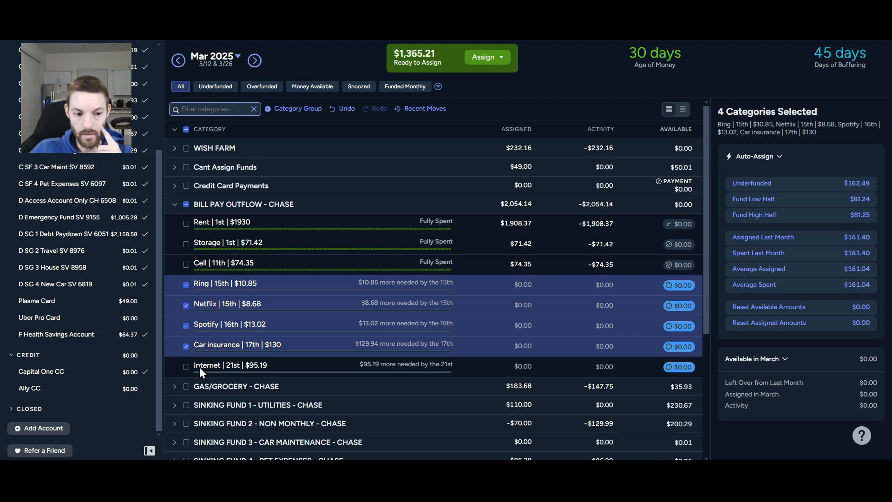
left_click(185, 366)
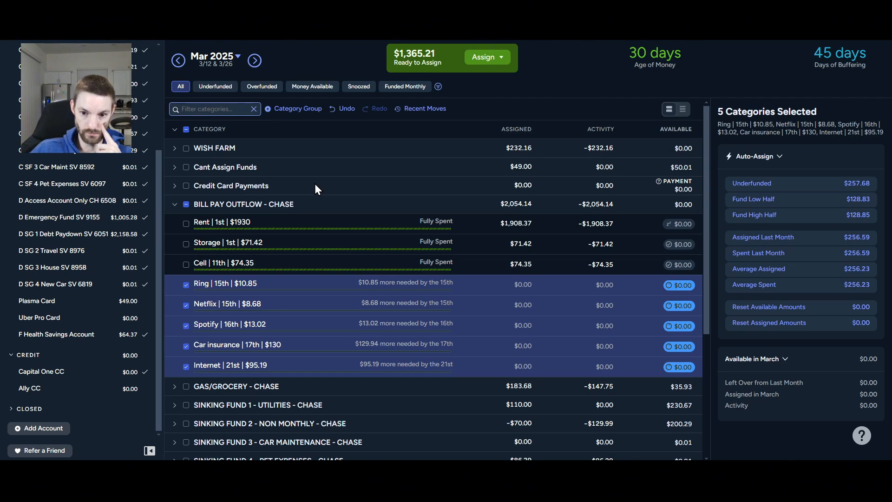
left_click(800, 184)
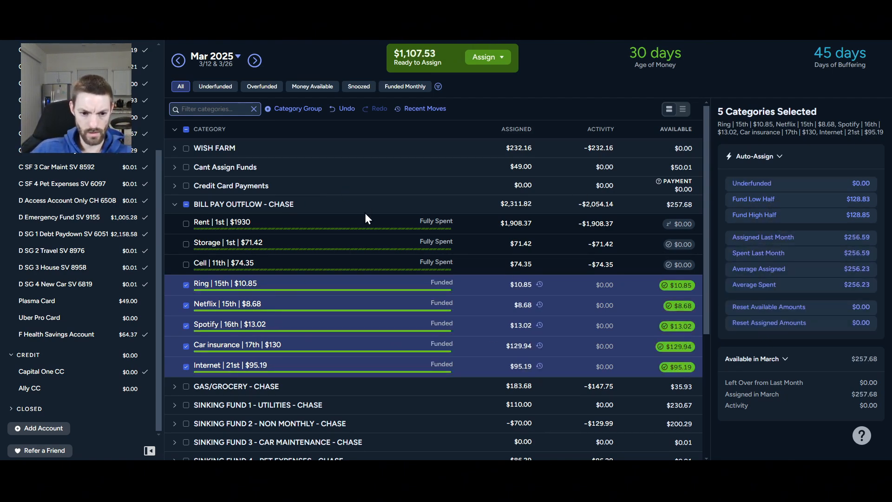
left_click(186, 205)
left_click(175, 204)
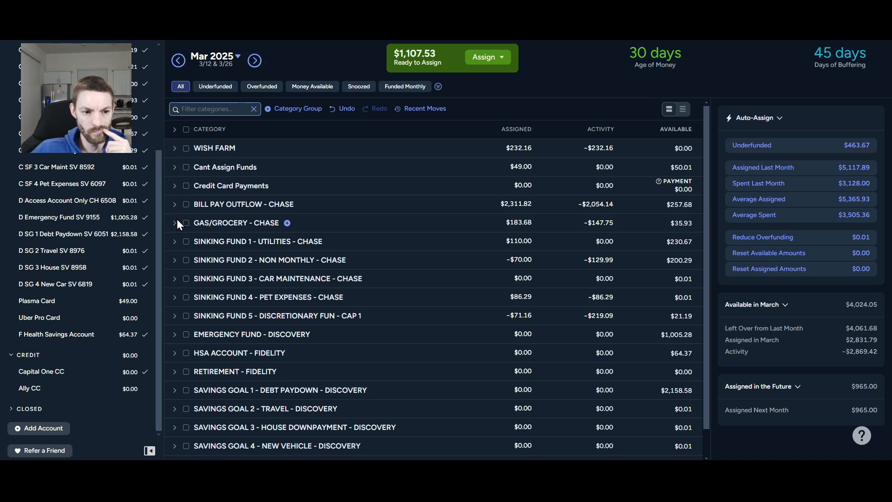
- Examine the March category funding in the Gas/Grocery and Sinking Fund 1 - Utilities groups
left_click(175, 224)
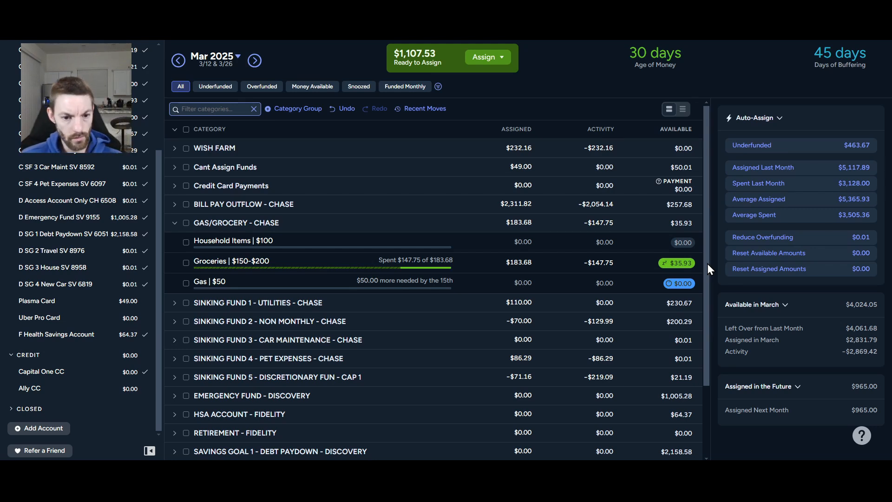
left_click(516, 262)
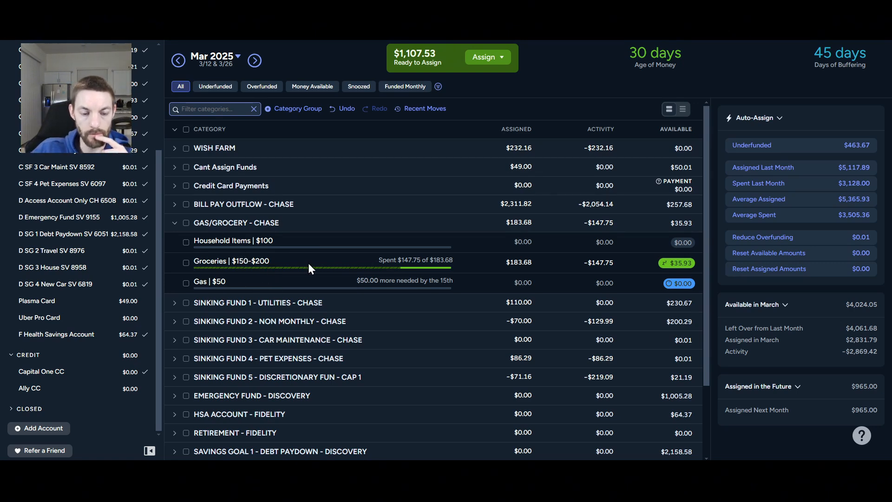
scroll(308, 263, "down", 3)
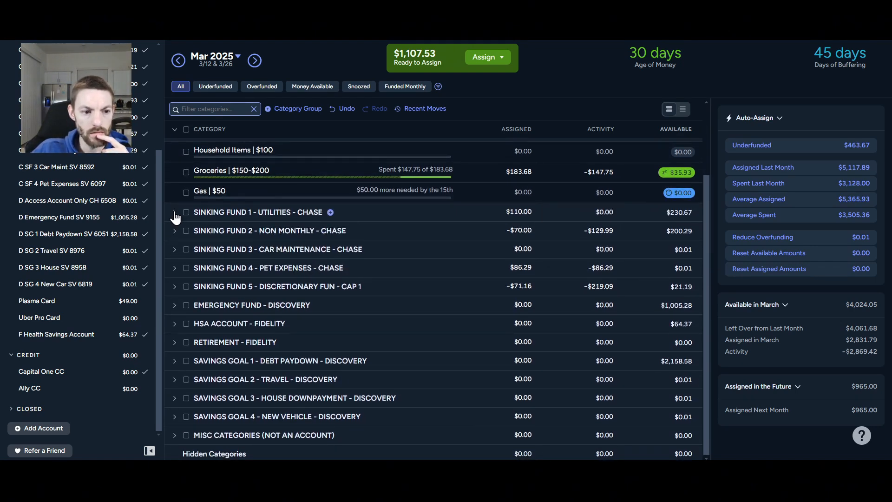
left_click(175, 213)
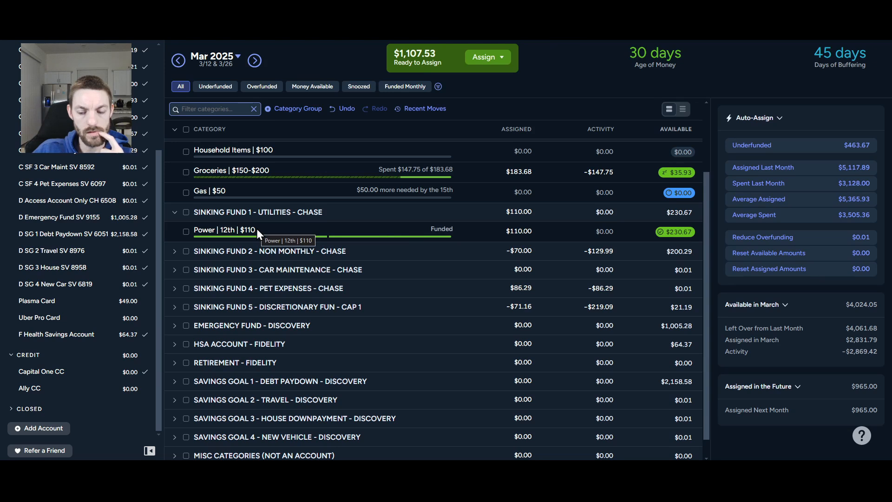
left_click(174, 212)
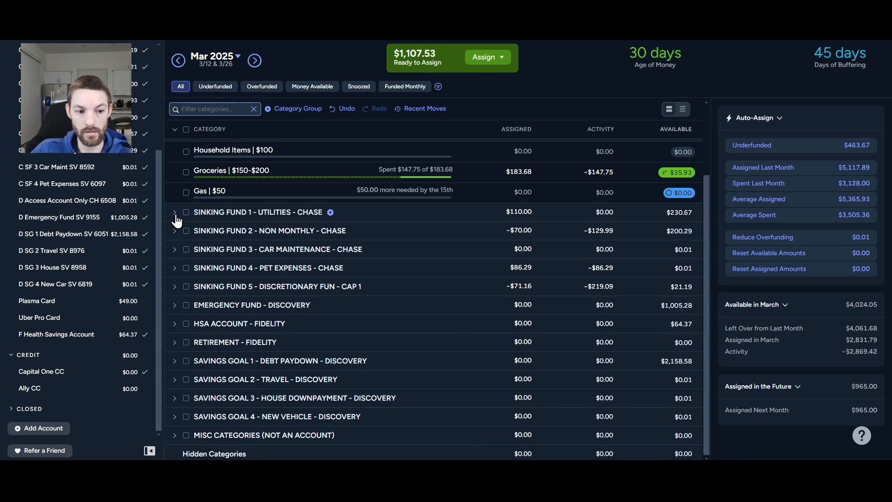
- Fully fund the underfunded Rent insurance, YNAB, Car registration and Taxes categories in Sinking Fund 2 - Non Monthly for March
left_click(174, 230)
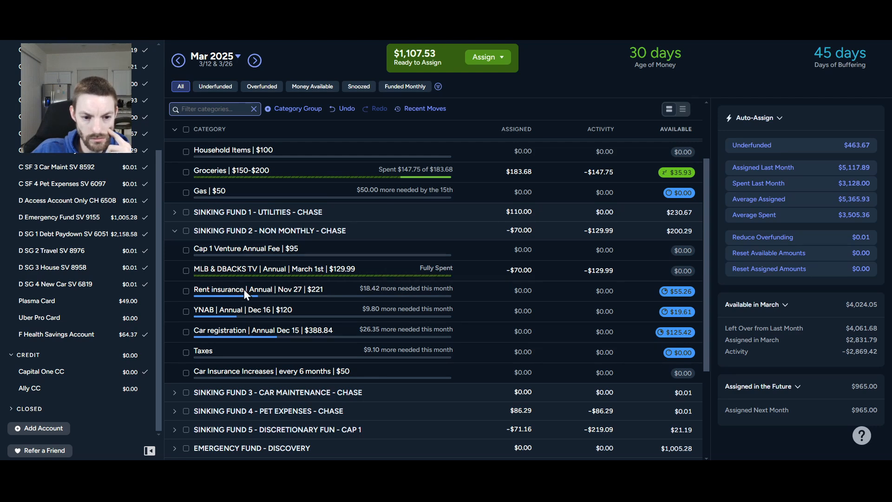
left_click(185, 291)
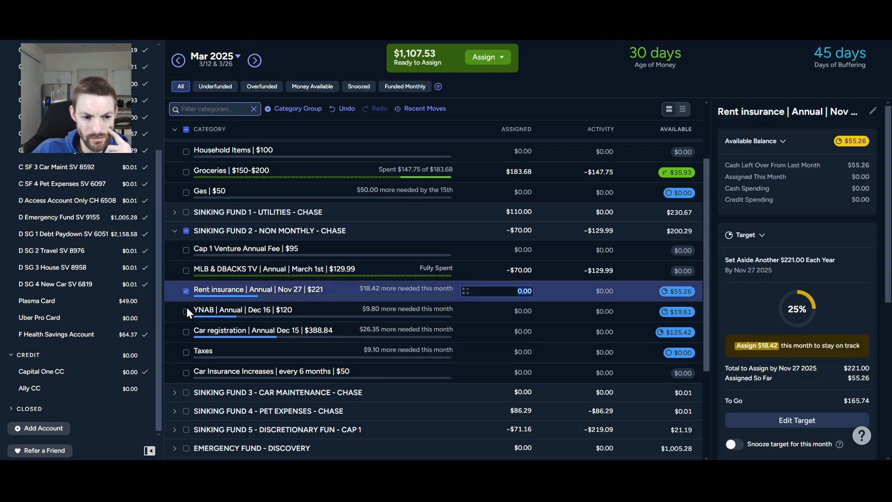
left_click(186, 310)
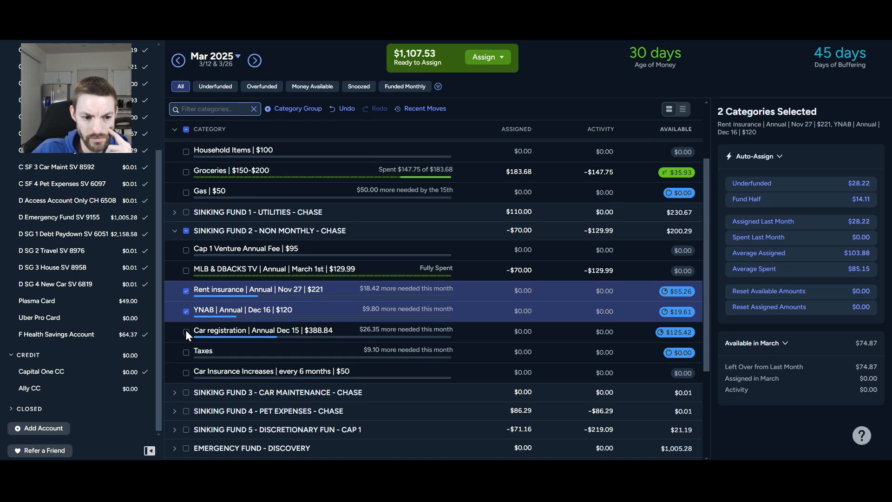
left_click(186, 330)
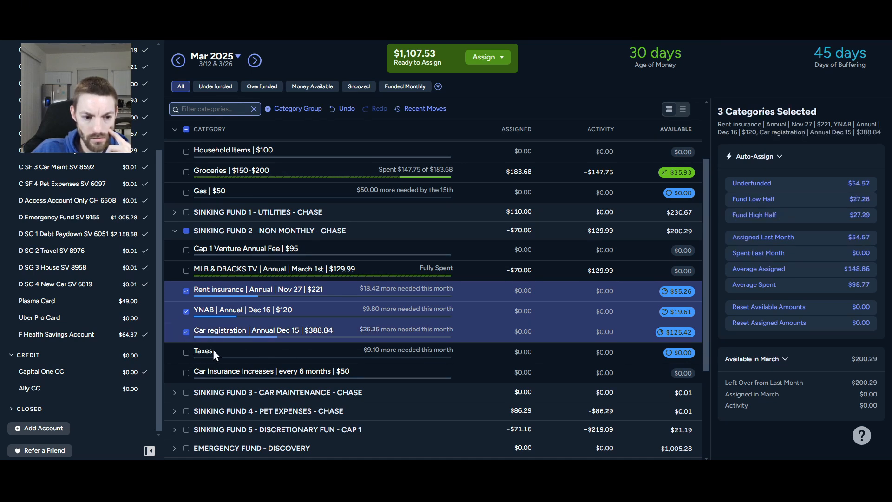
left_click(186, 353)
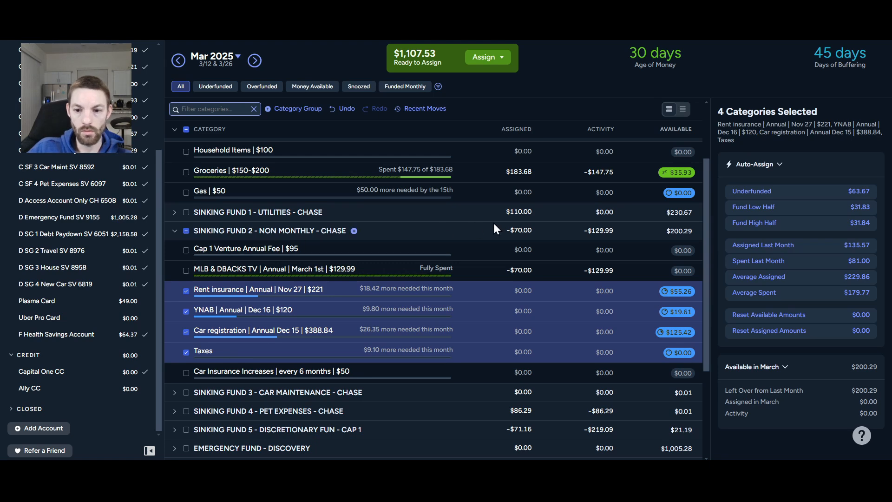
left_click(797, 194)
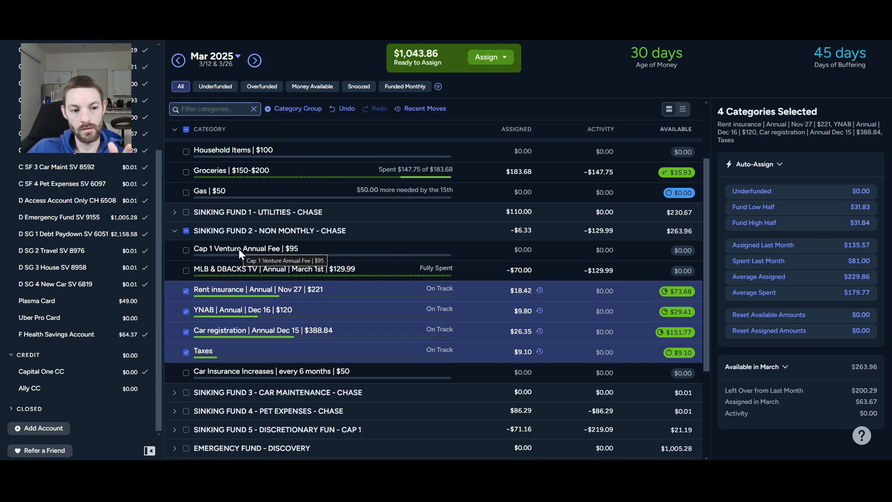
left_click(186, 232)
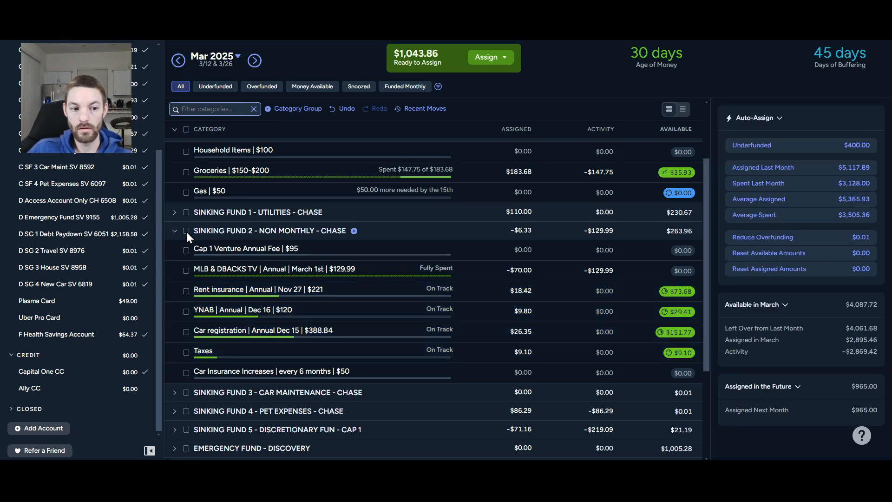
left_click(175, 231)
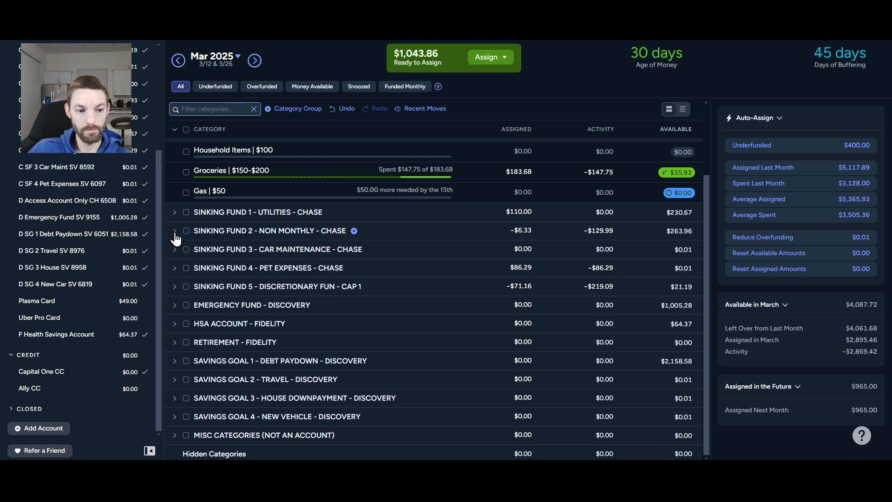
- Check Car maintenance in Sinking Fund 3, and add $100 to the amount assigned to Dog Food in Sinking Fund 4 - Pet Expenses
left_click(174, 250)
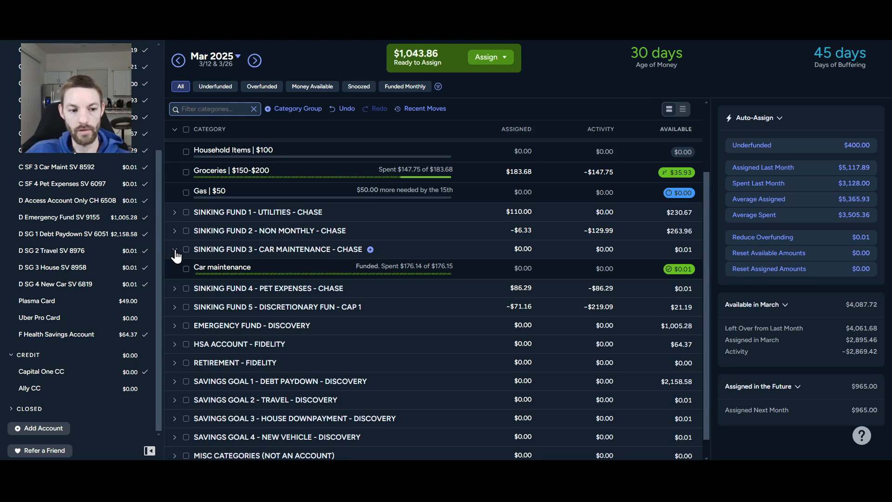
left_click(175, 251)
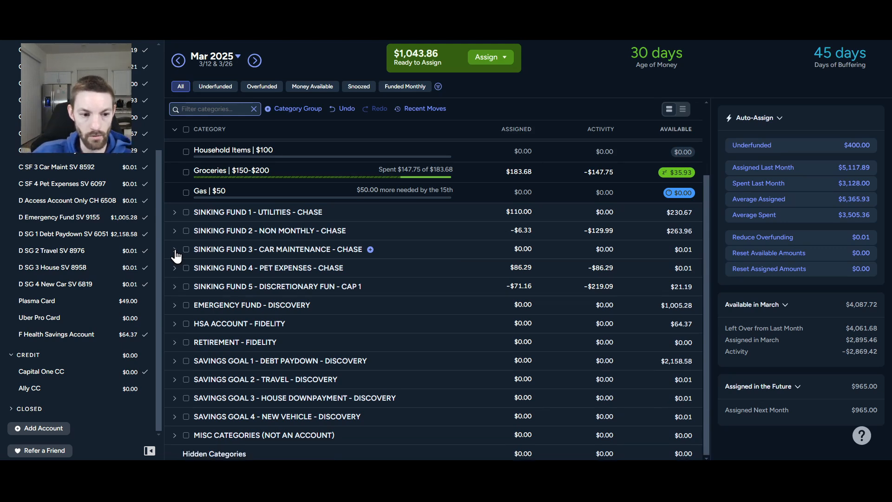
left_click(175, 252)
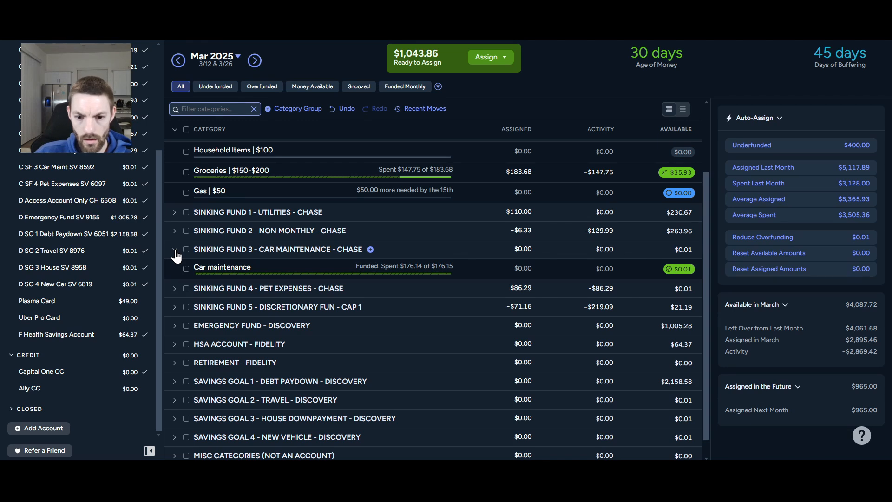
left_click(175, 253)
left_click(175, 270)
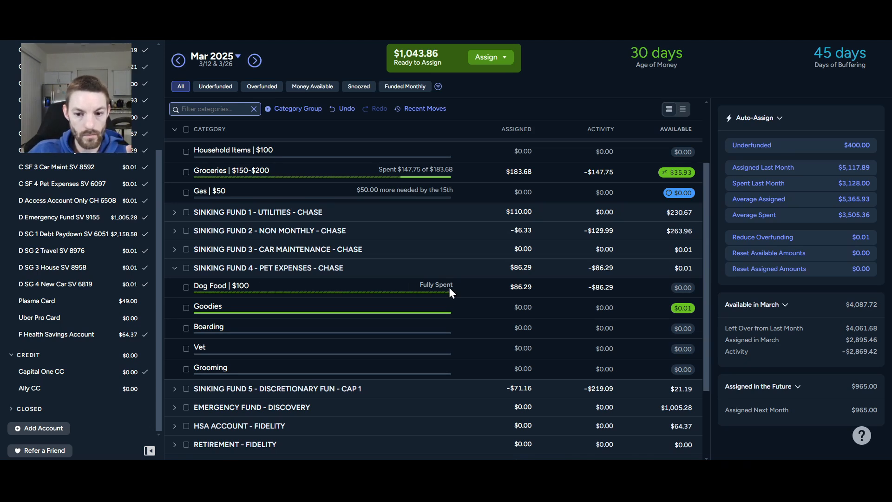
left_click(499, 287)
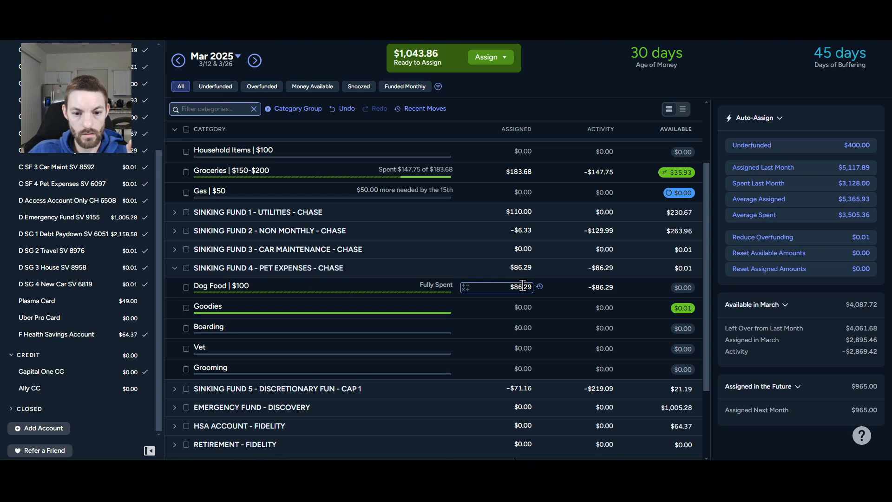
key("Right")
type("+100")
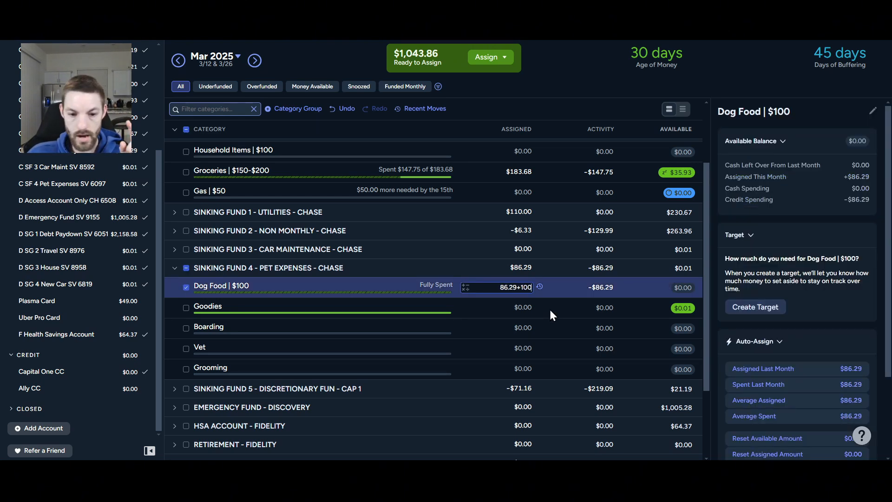
key("Return")
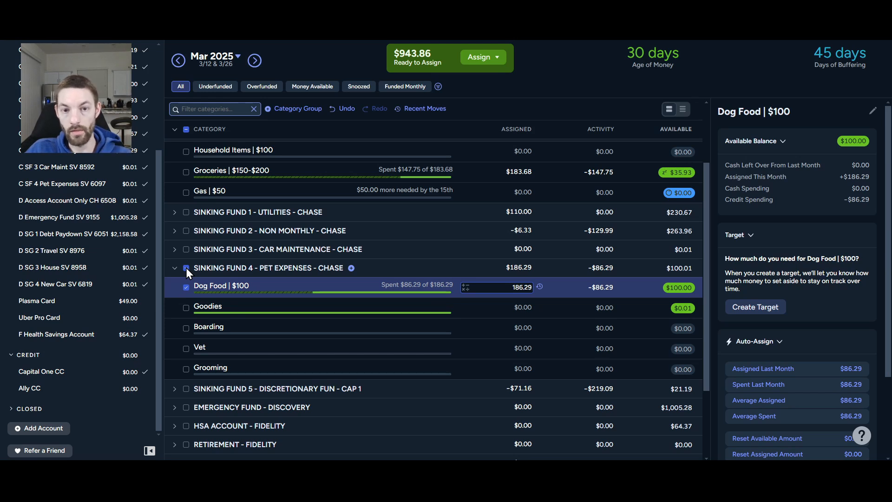
left_click(186, 269)
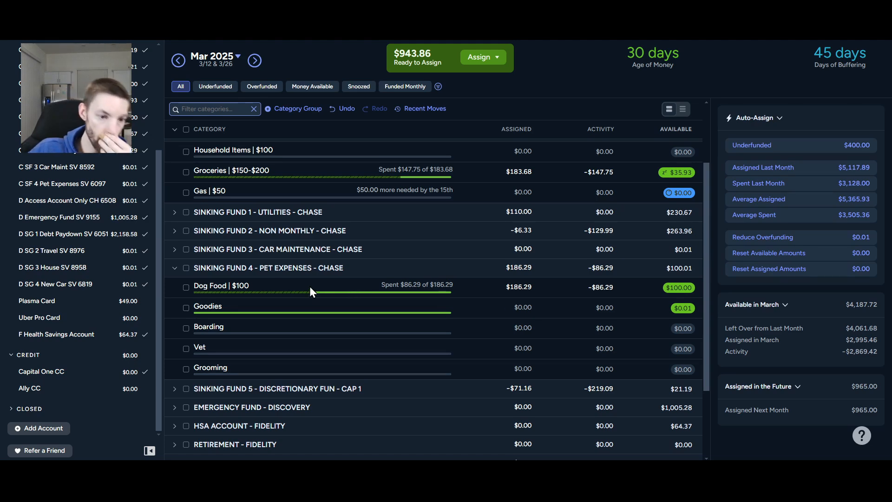
scroll(305, 287, "down", 2)
scroll(305, 288, "down", 1)
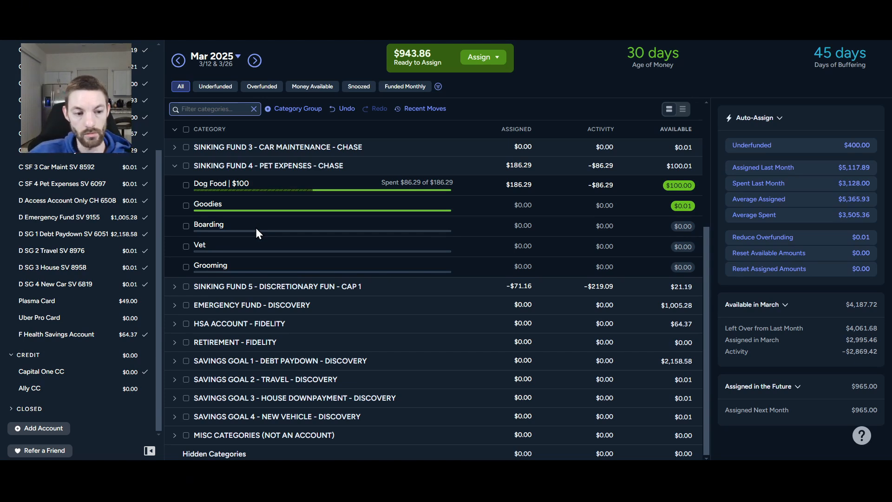
left_click(175, 167)
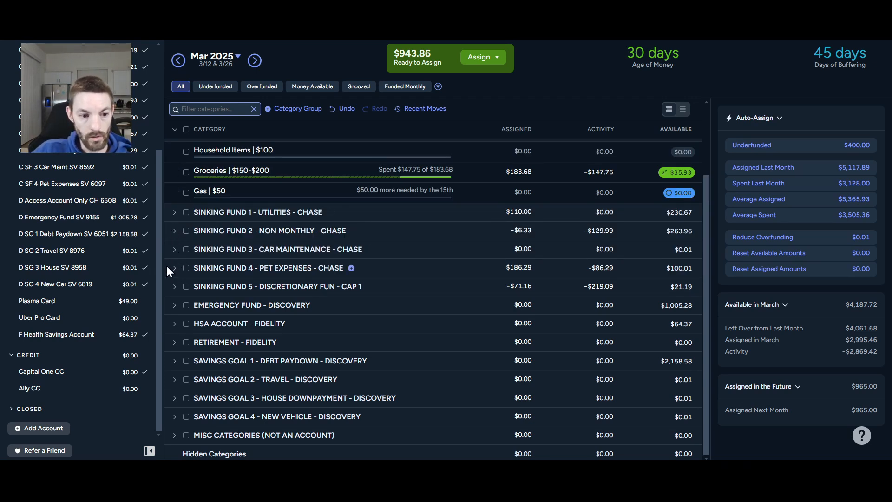
- Assign $100 to the Discretionary category in Sinking Fund 5 - Discretionary Fun
left_click(175, 287)
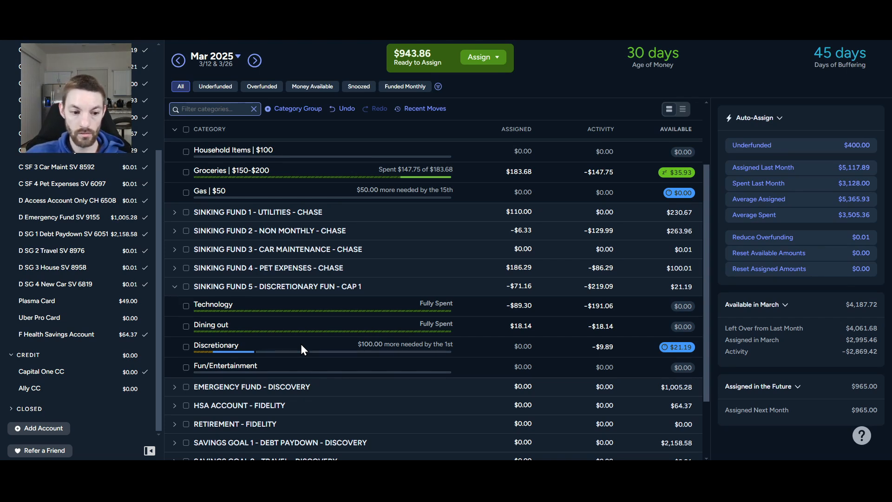
left_click(301, 347)
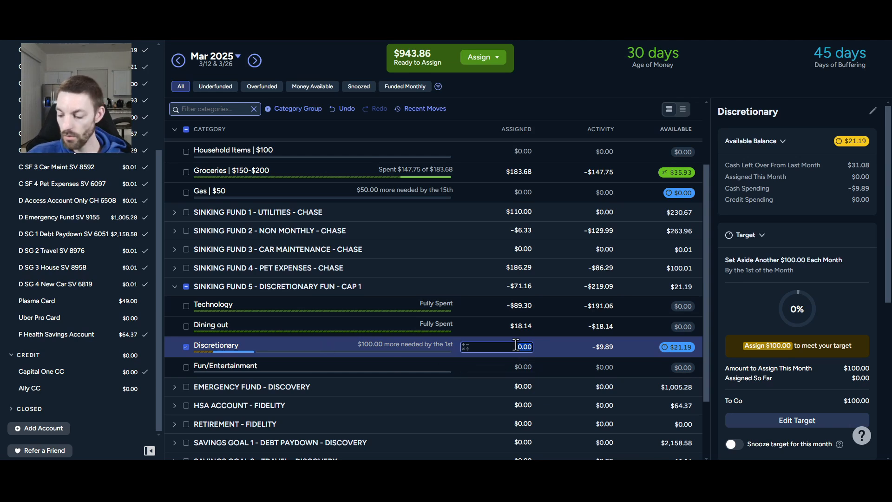
type("100")
key("Return")
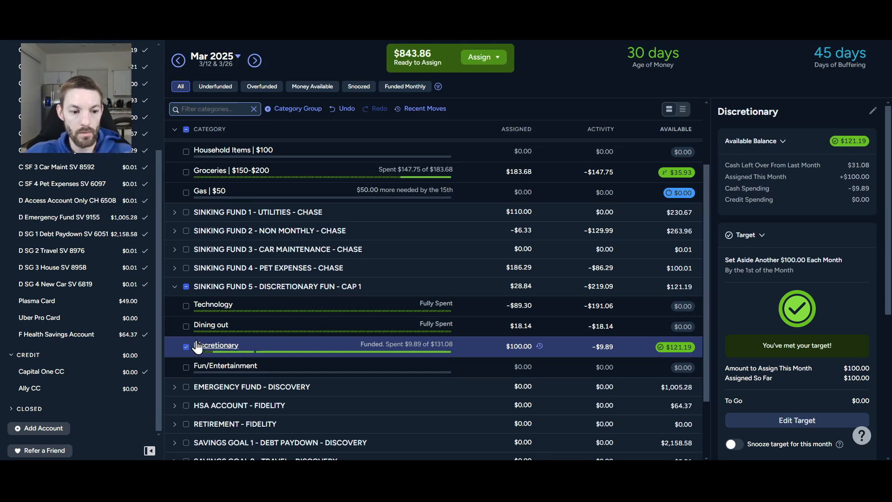
left_click(477, 346)
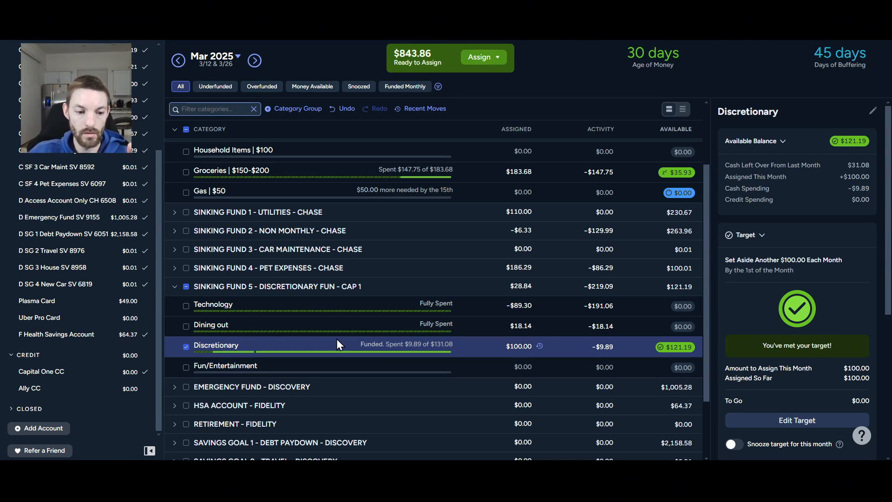
- Rename the Discretionary category as "Discretionary | $50 every paycheck"
left_click(221, 346)
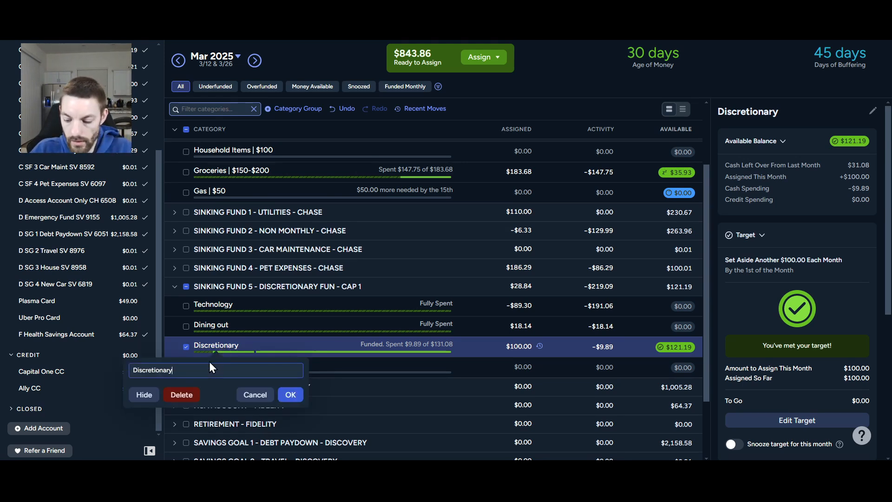
type("|")
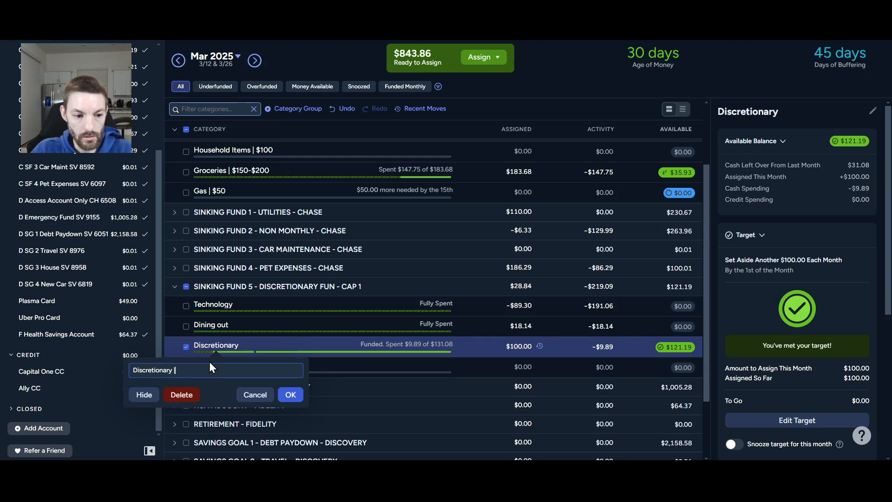
type(" $")
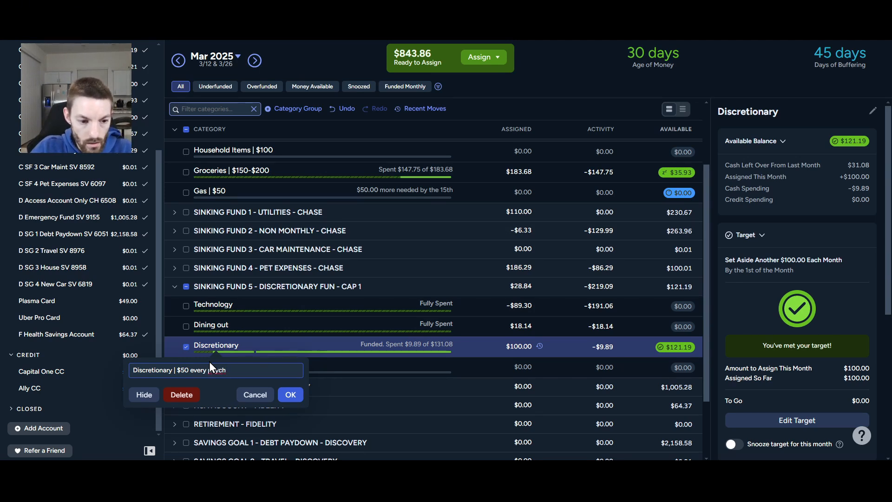
type("50 every paycheck")
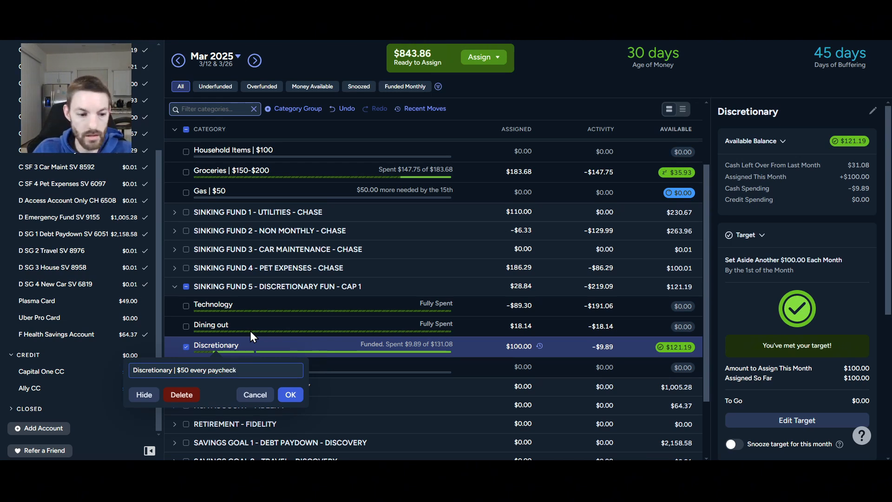
key("Return")
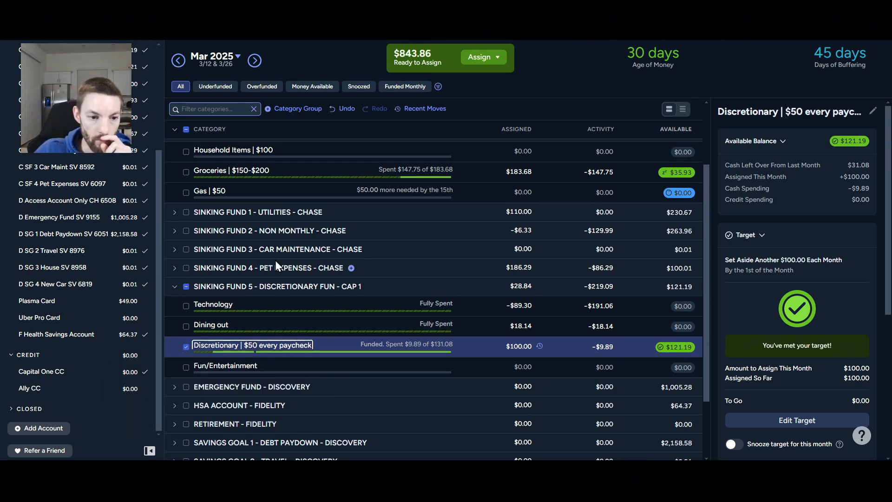
- Rename the Dog Food category in Sinking Fund 4 - Pet Expenses as "Dog Food | $100 | $50 every paycheck"
left_click(175, 268)
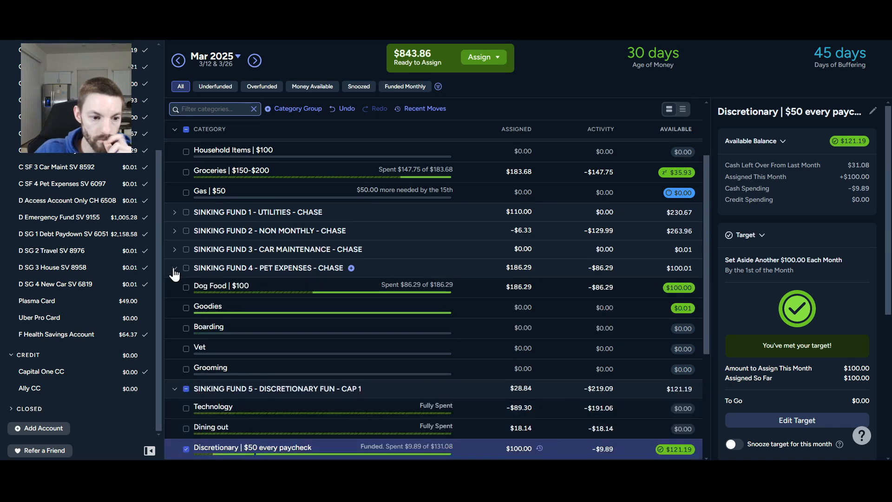
left_click(225, 287)
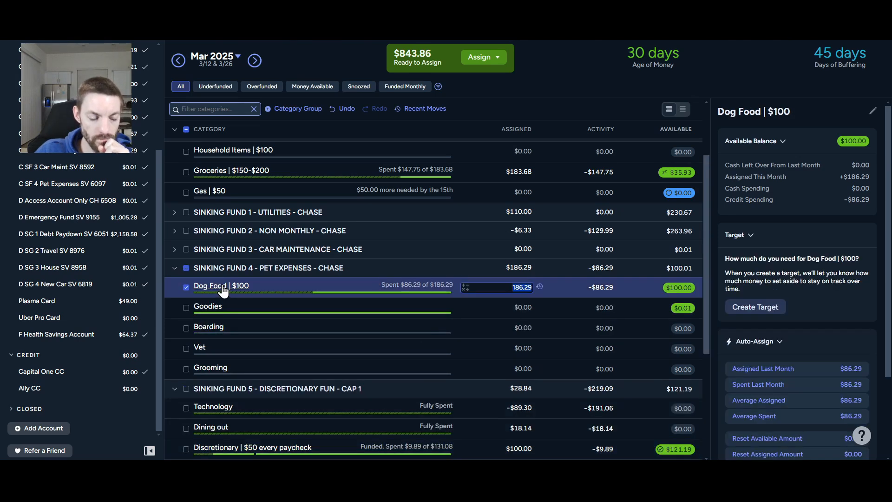
left_click(222, 287)
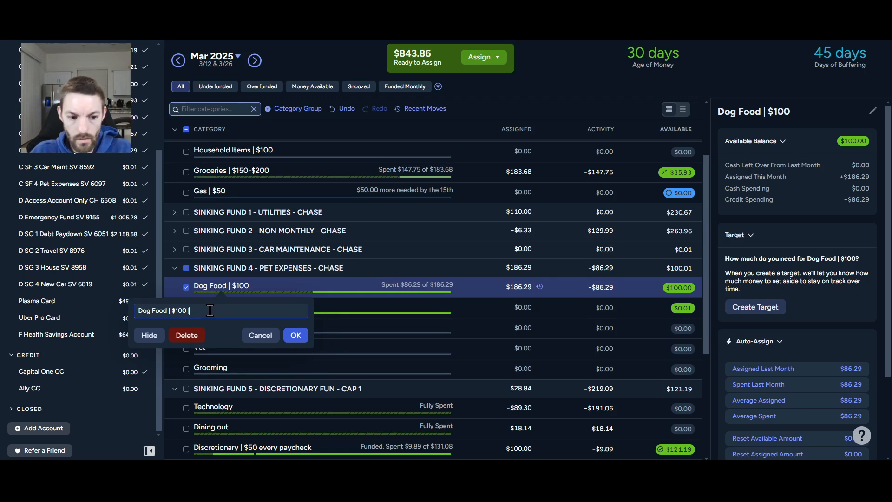
type("|")
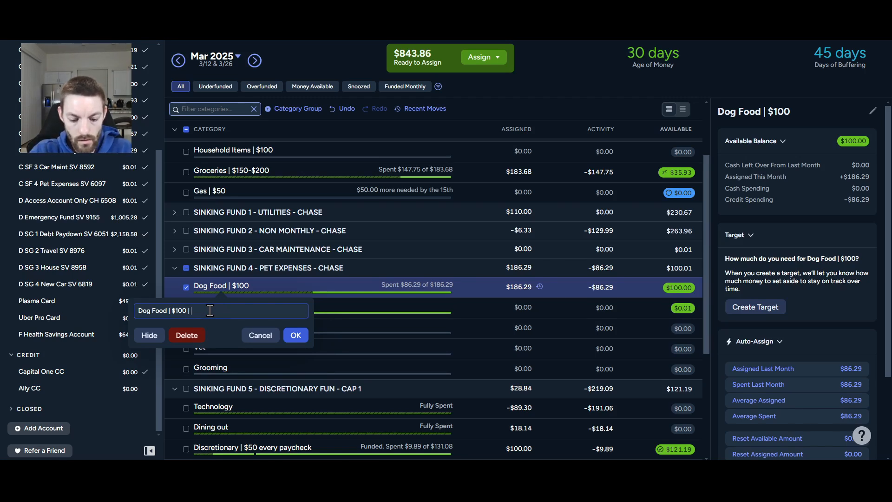
type(" $")
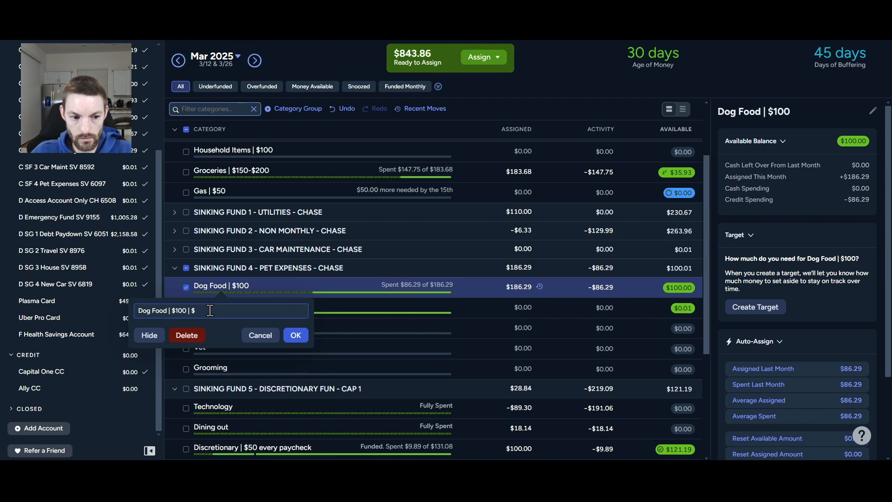
type("5")
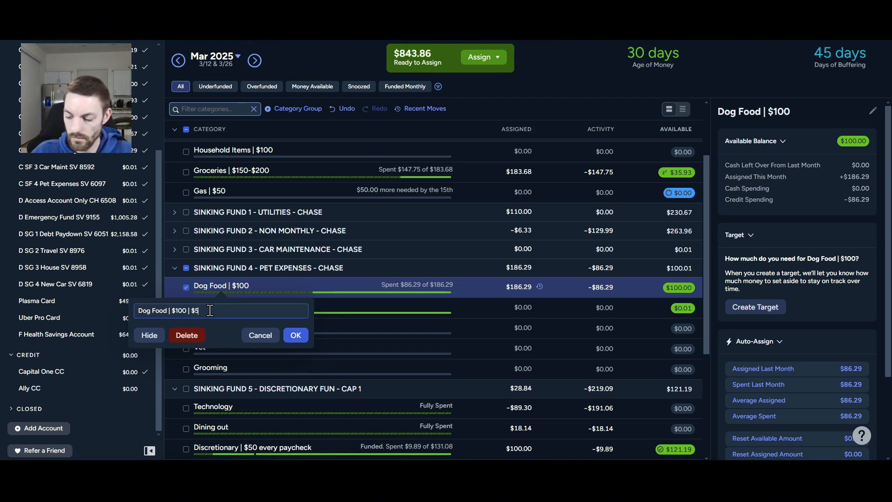
type("0 every")
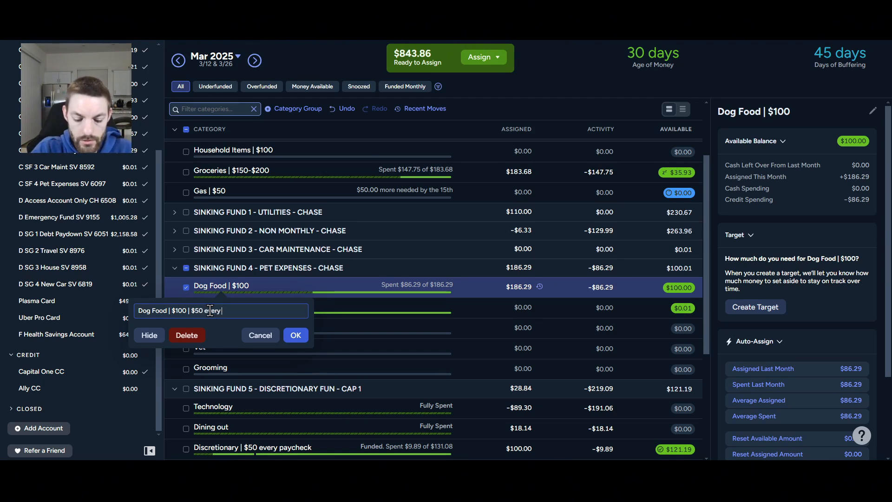
type(" paycheck")
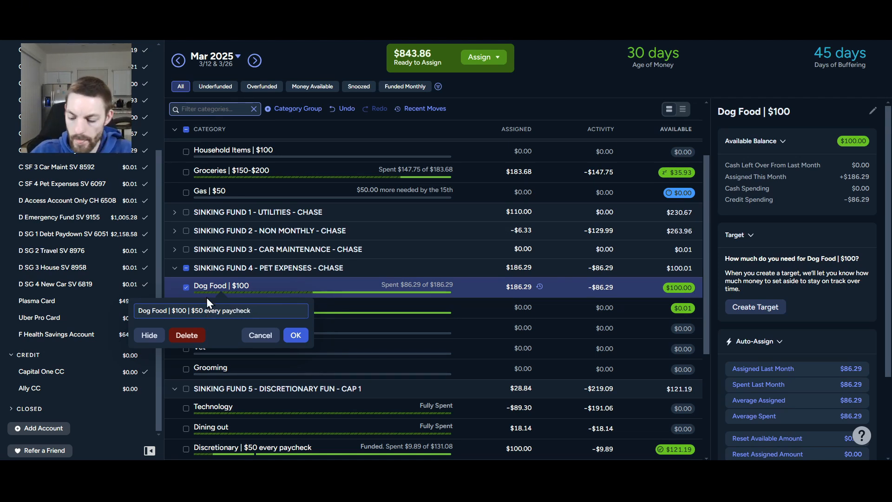
key("Return")
- Rename the Household Items category in Gas/Grocery as "Household Items | $100 | $25 every pacheck"
scroll(238, 233, "up", 1)
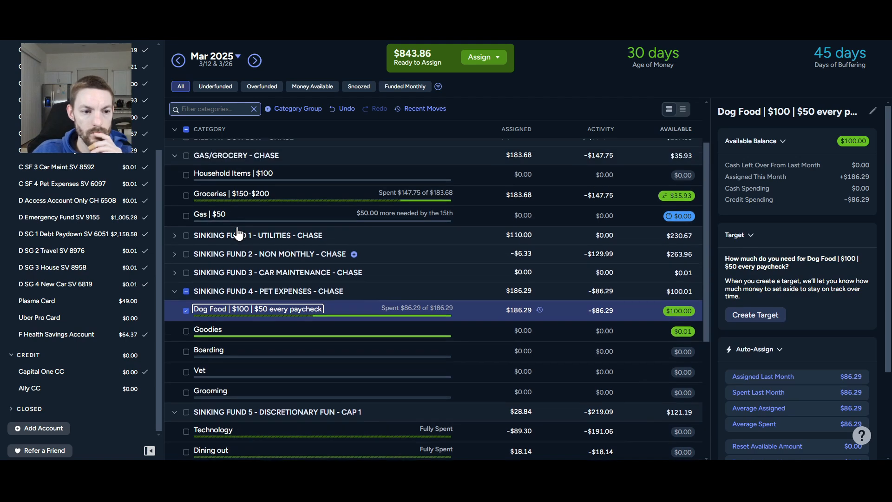
scroll(238, 233, "up", 3)
left_click(239, 241)
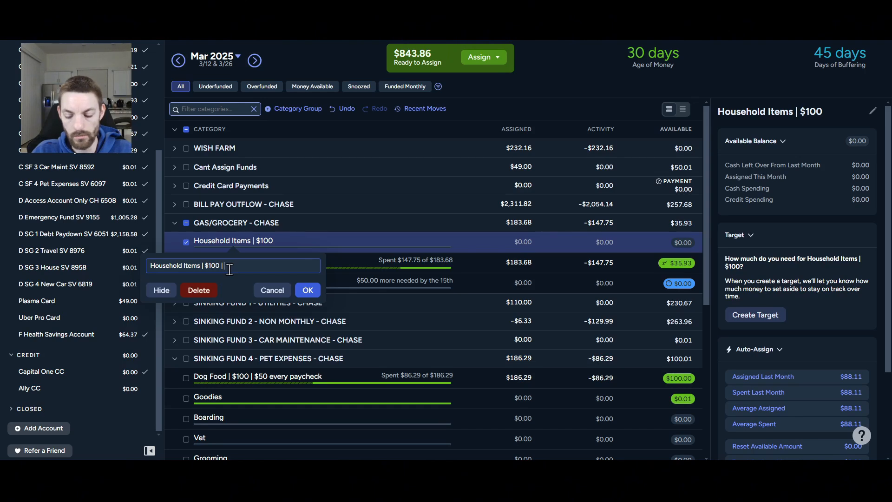
type("$")
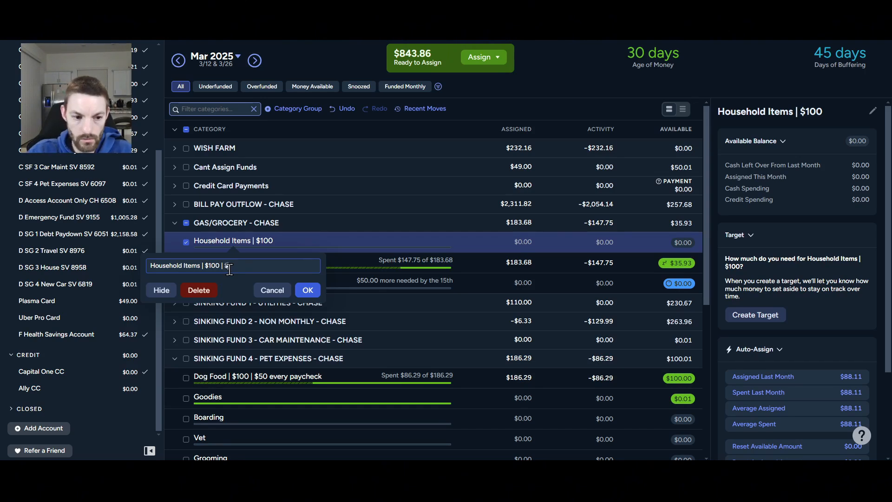
type("25")
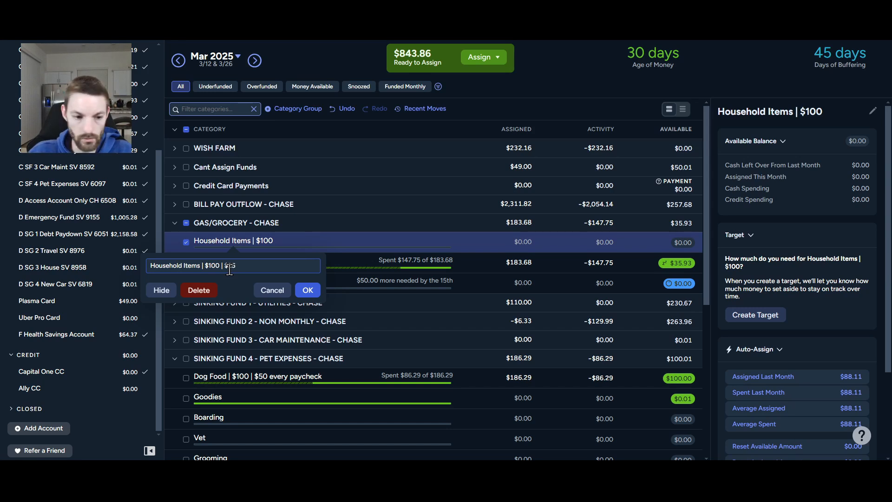
type("5")
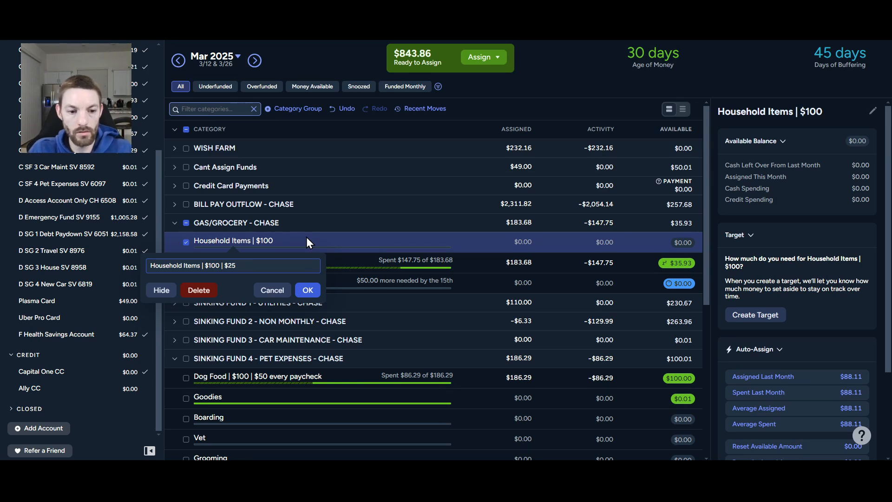
type("ever")
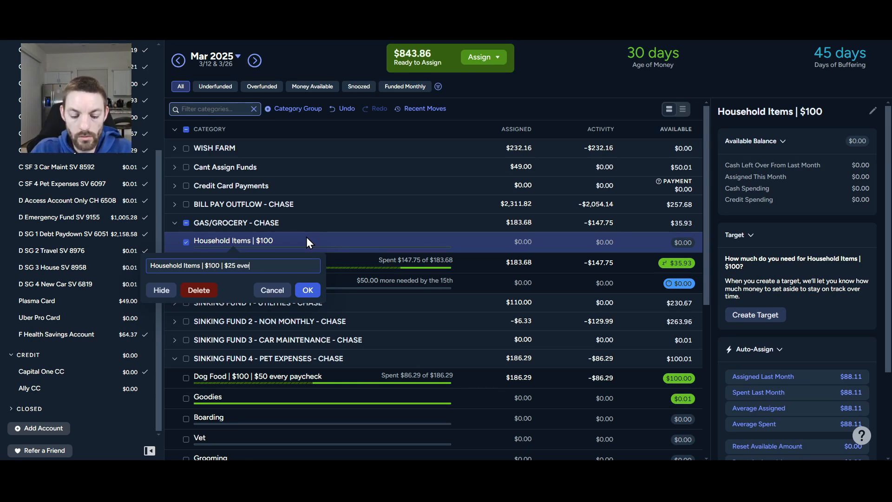
type("y pacheck")
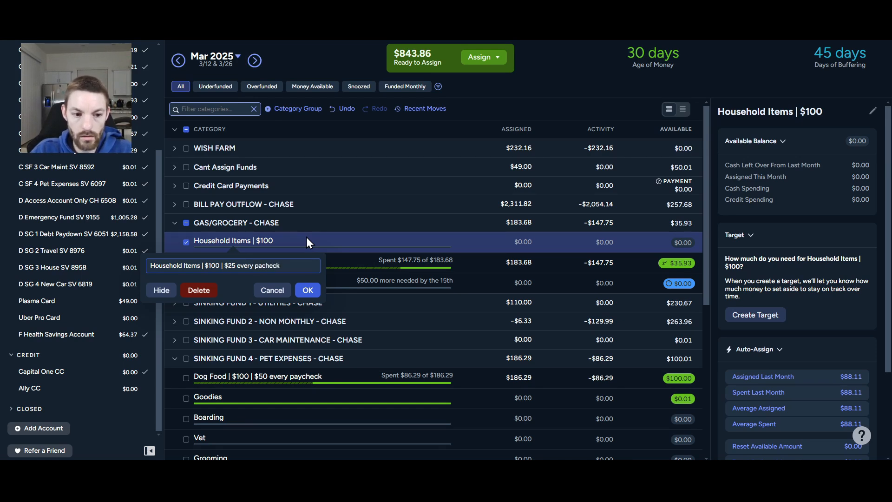
key("Return")
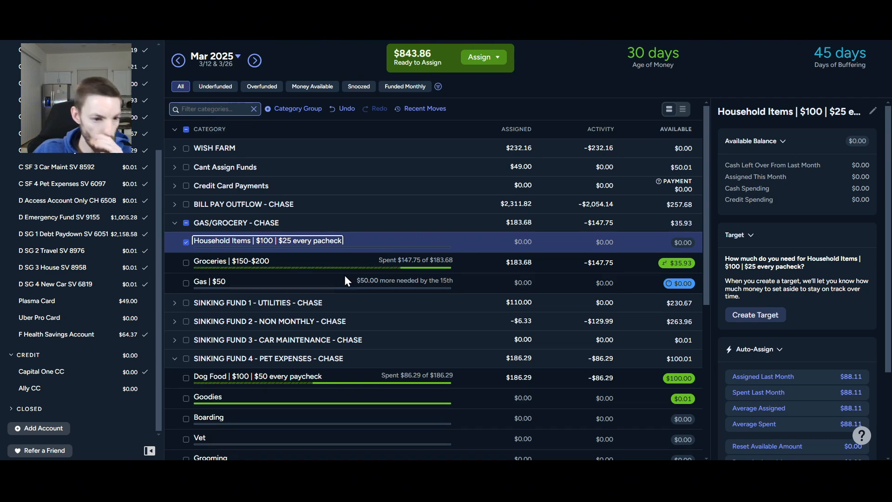
- Rename the Discretionary category as "Discretionary | $100 | $50 every paycheck", and collapse the deselected Sinking Fund 5 group
scroll(256, 277, "down", 5)
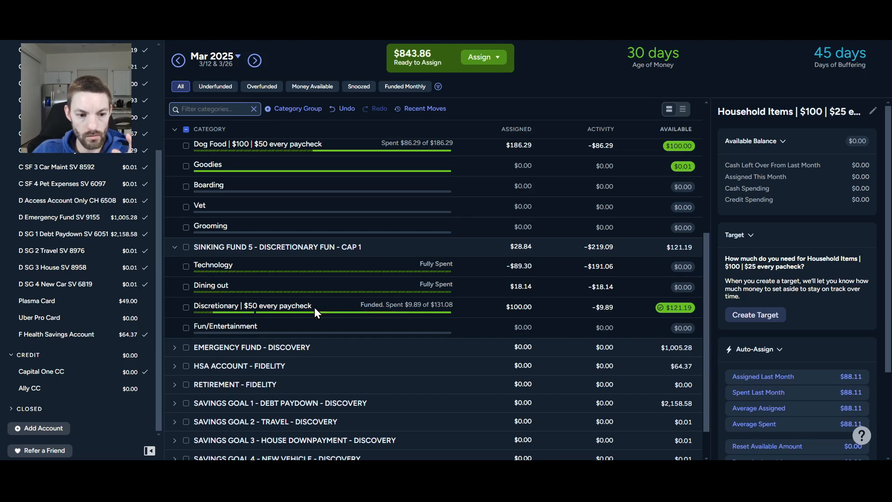
left_click(219, 309)
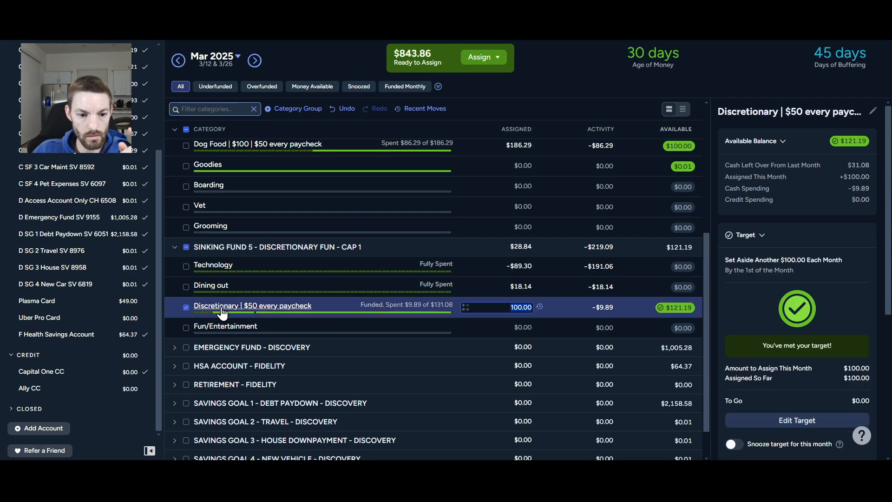
left_click(221, 308)
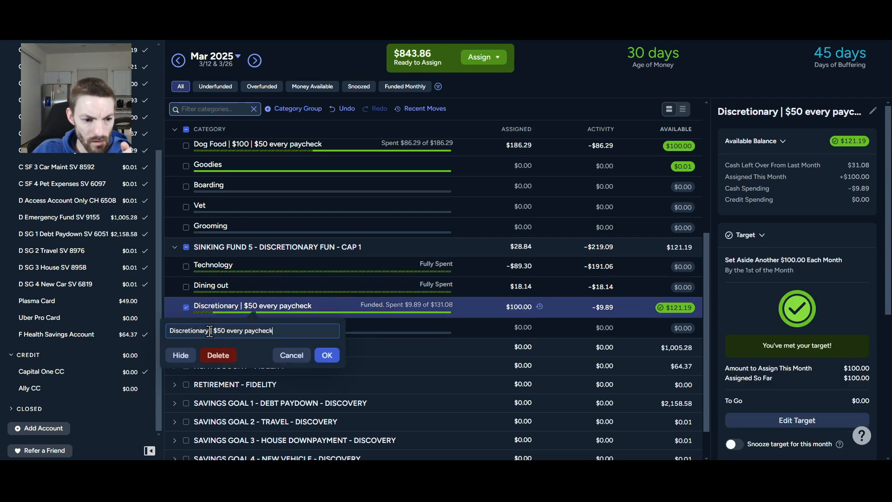
left_click(210, 330)
type("| ")
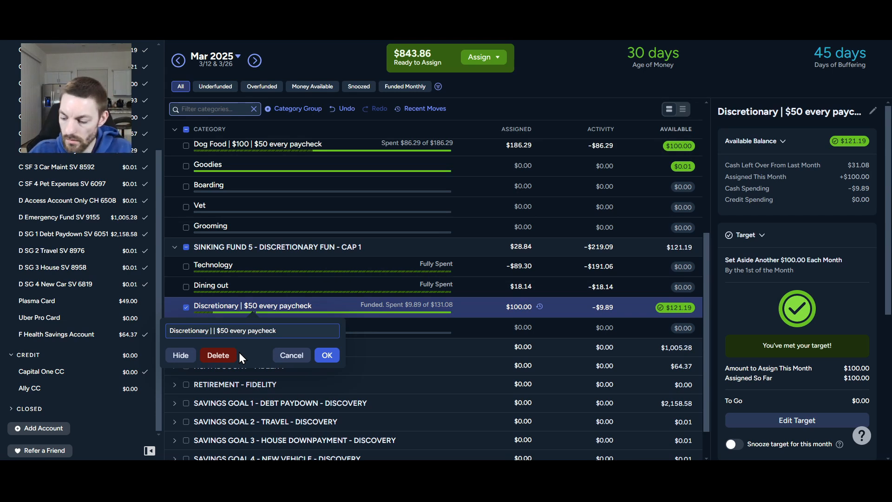
type("$1")
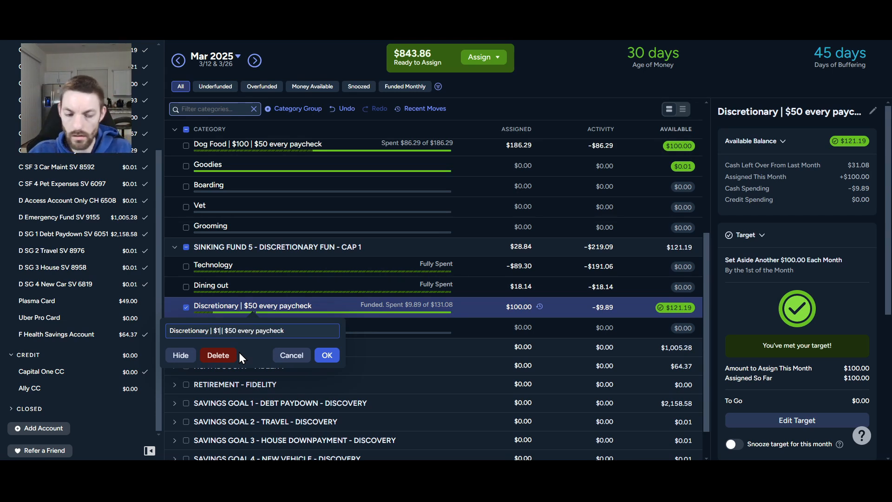
type("00")
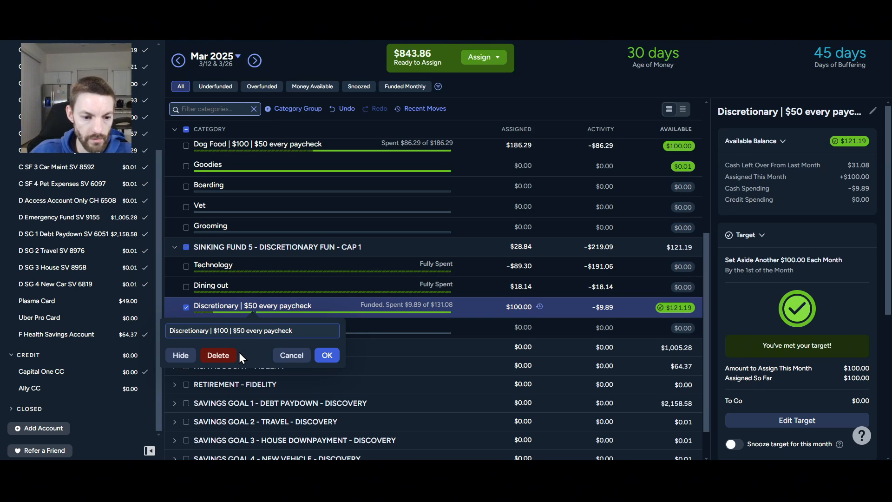
left_click(320, 356)
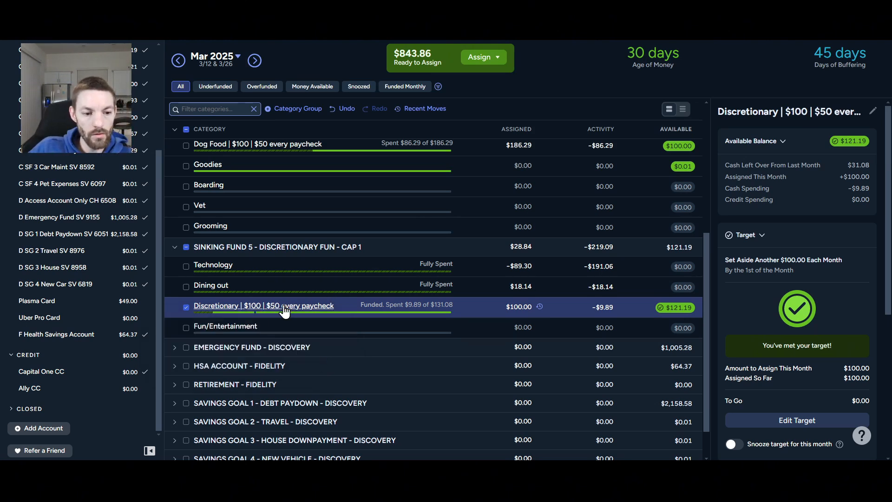
left_click(186, 307)
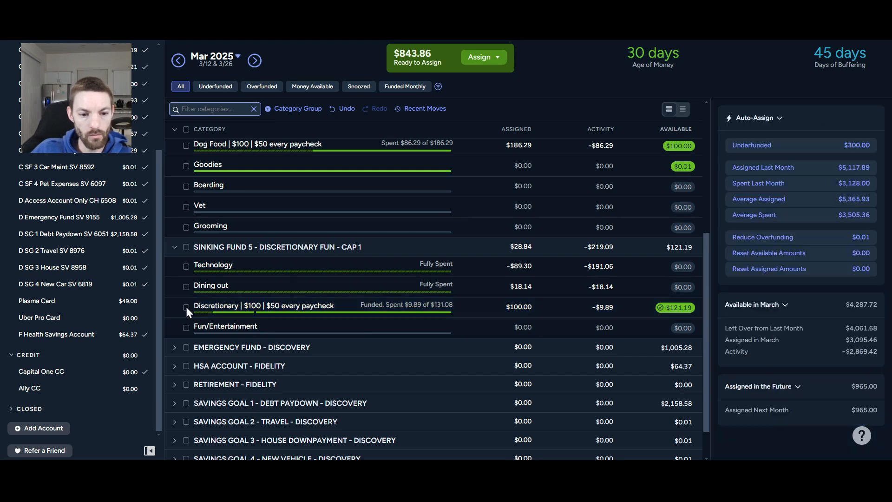
left_click(175, 248)
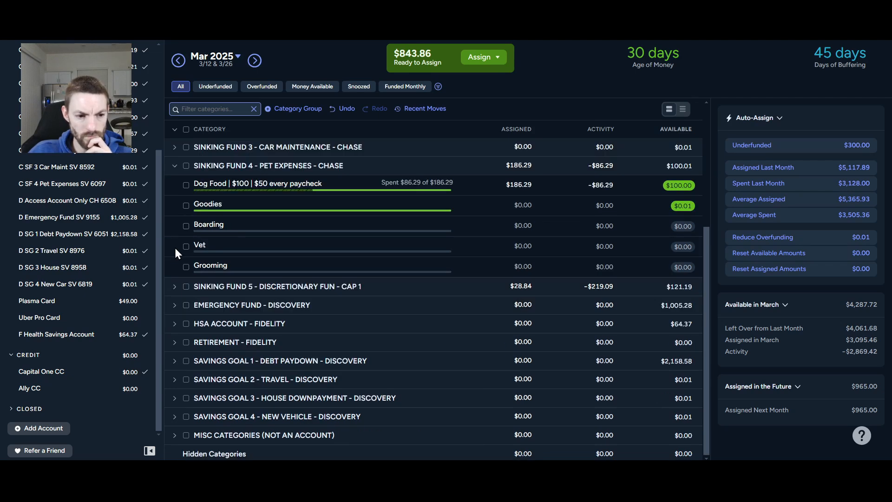
- Check the Emergency Fund group, and assign $250 to the Car Payment category in Savings Goal 1 - Debt Paydown
left_click(176, 308)
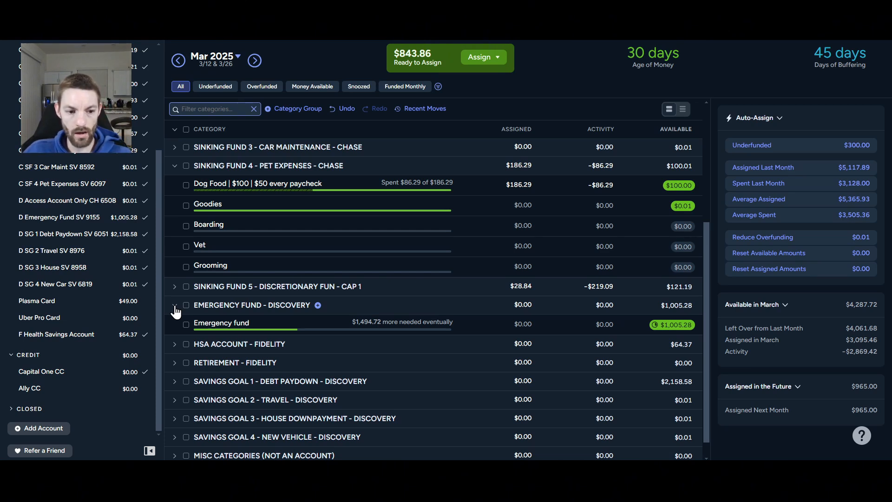
left_click(175, 306)
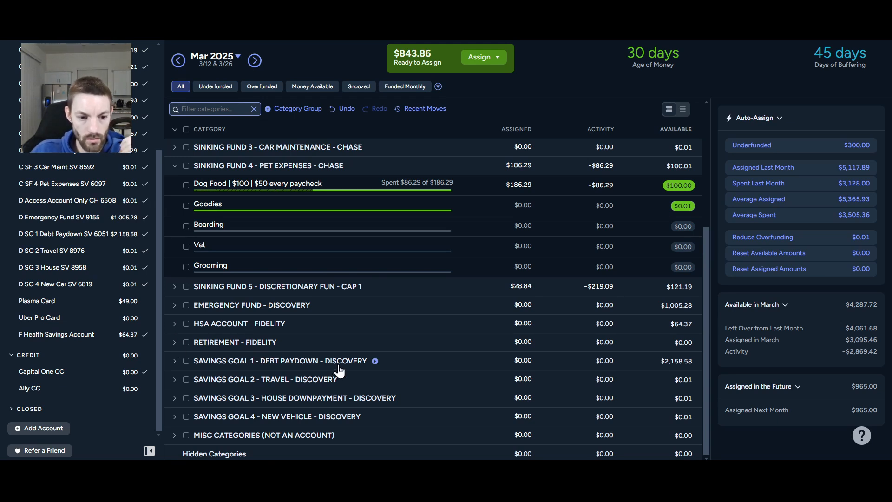
left_click(174, 361)
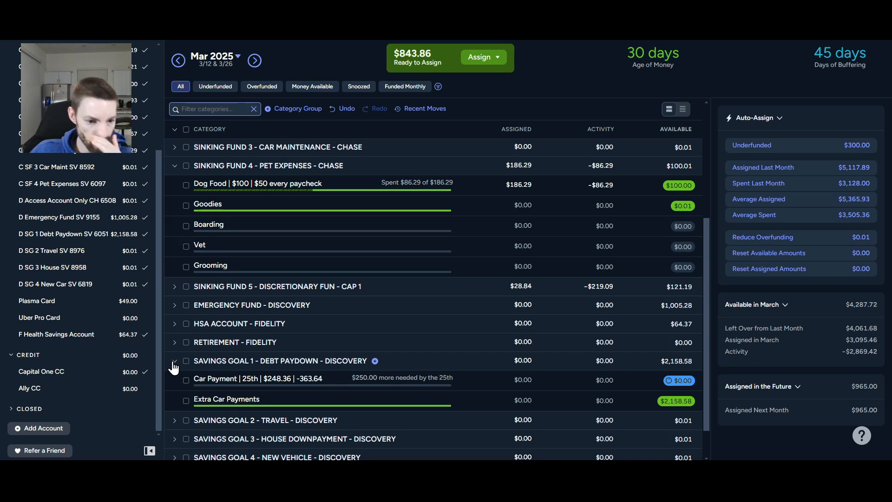
left_click(174, 361)
left_click(174, 361)
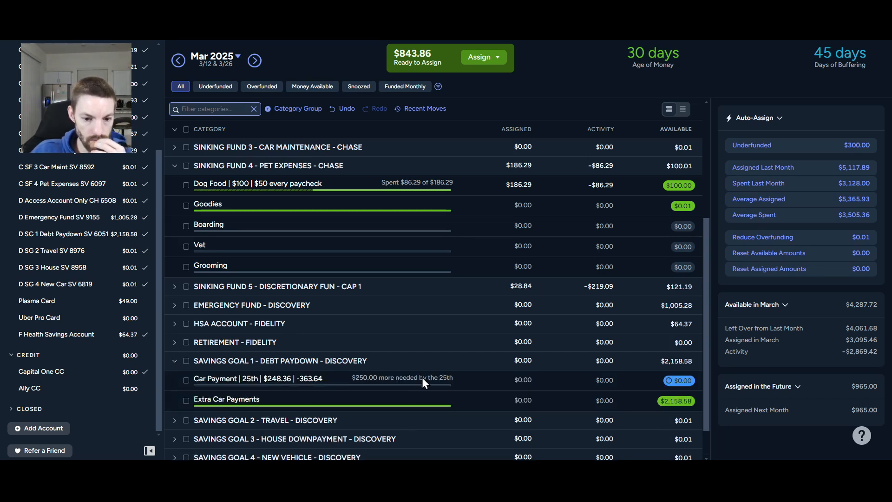
left_click(488, 378)
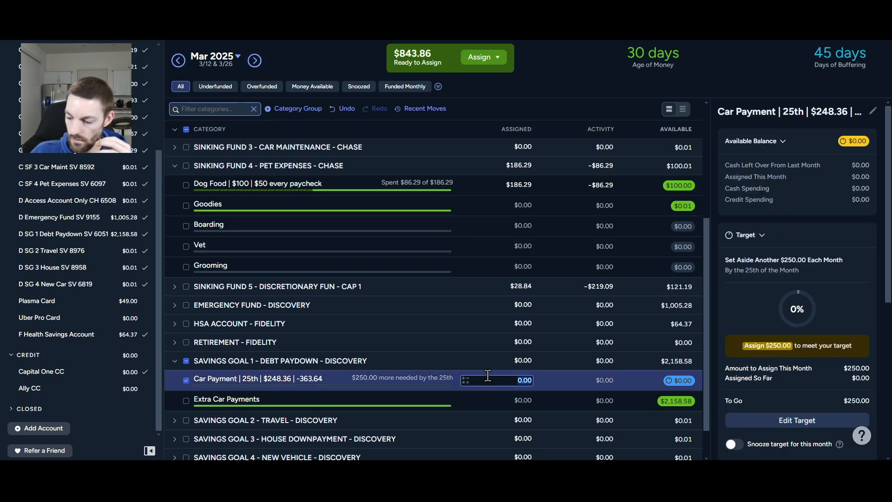
type("250")
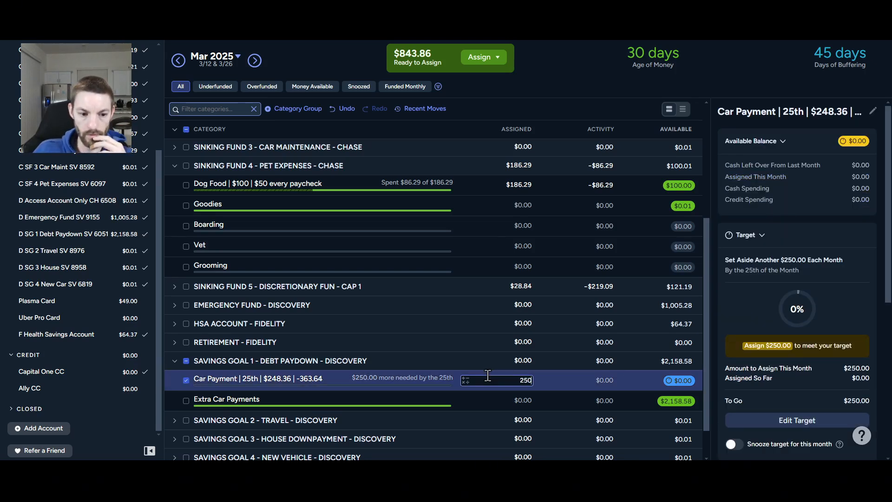
key("Return")
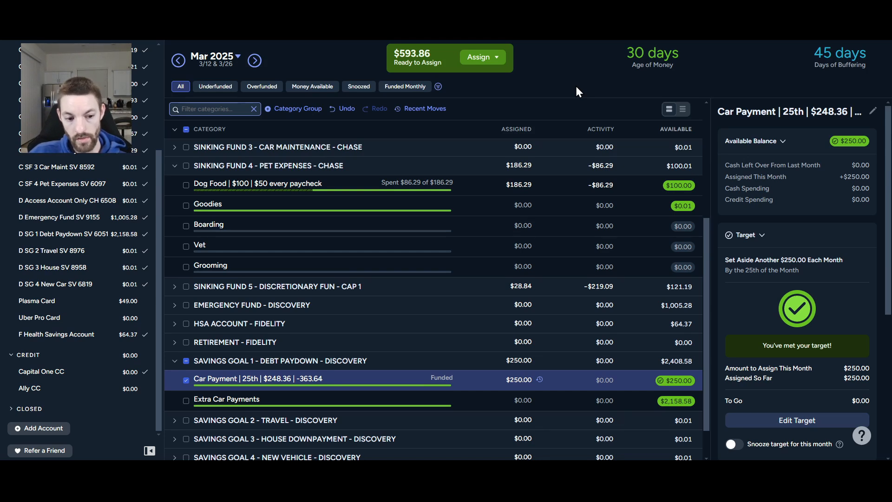
- Collapse the Savings Goal 1 - Debt Paydown group and clear its category selection
left_click(185, 360)
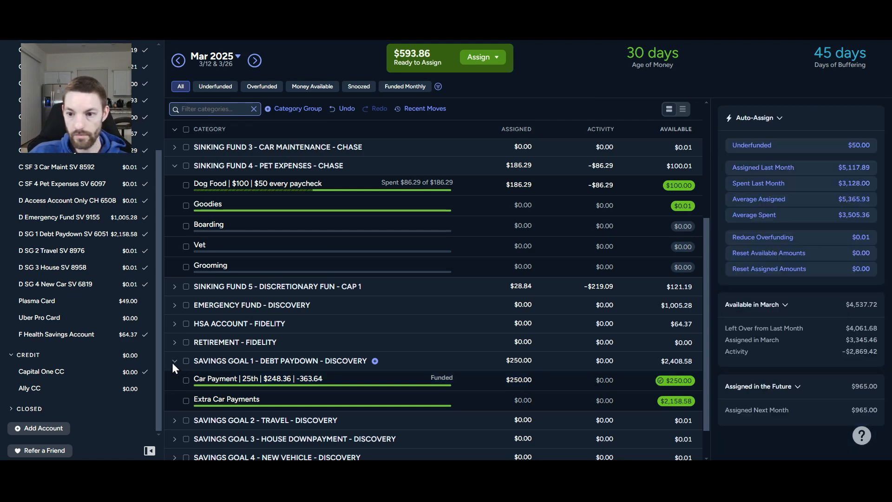
left_click(170, 360)
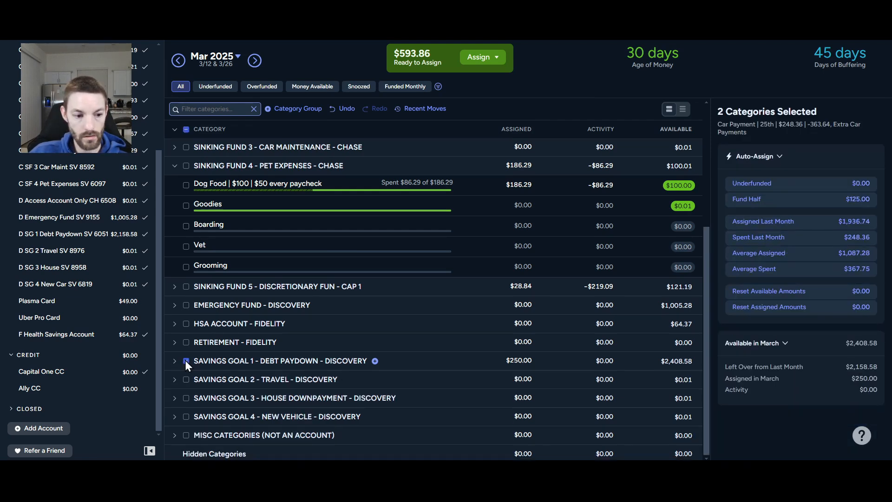
left_click(186, 361)
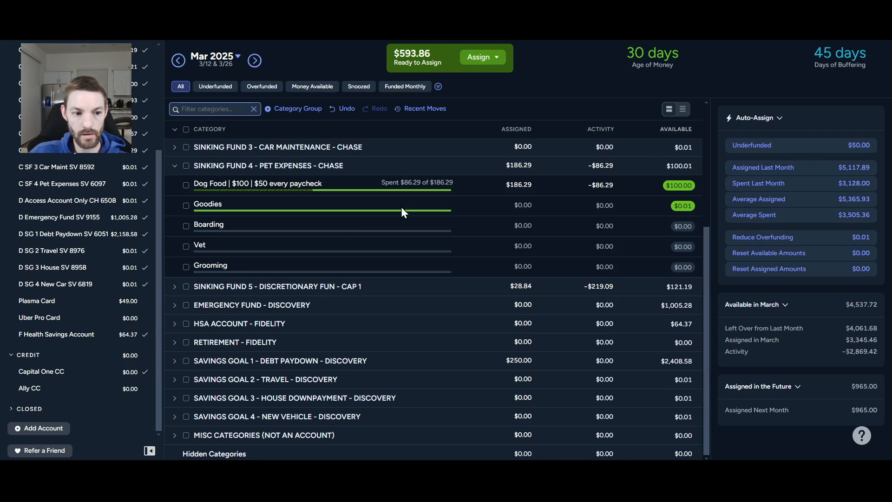
- Snooze the Gas category's target for this month in the Gas/Grocery group, and clear the category selection
scroll(302, 235, "up", 2)
scroll(302, 234, "up", 3)
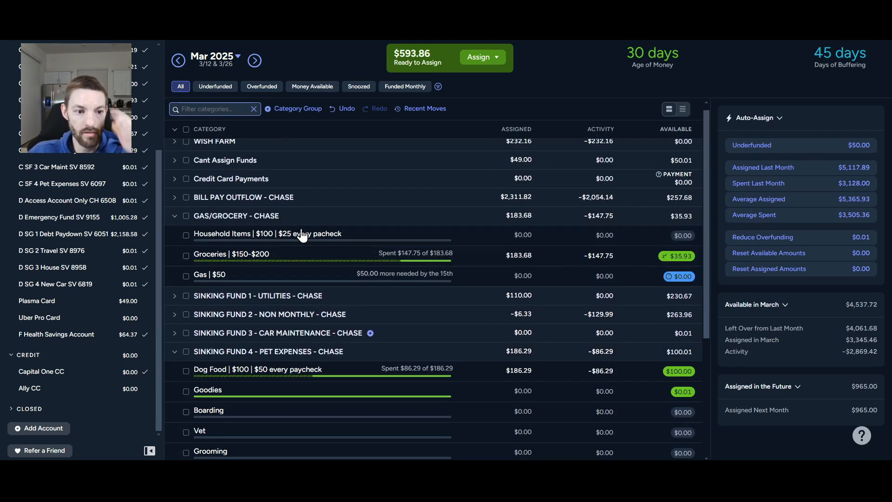
left_click(257, 277)
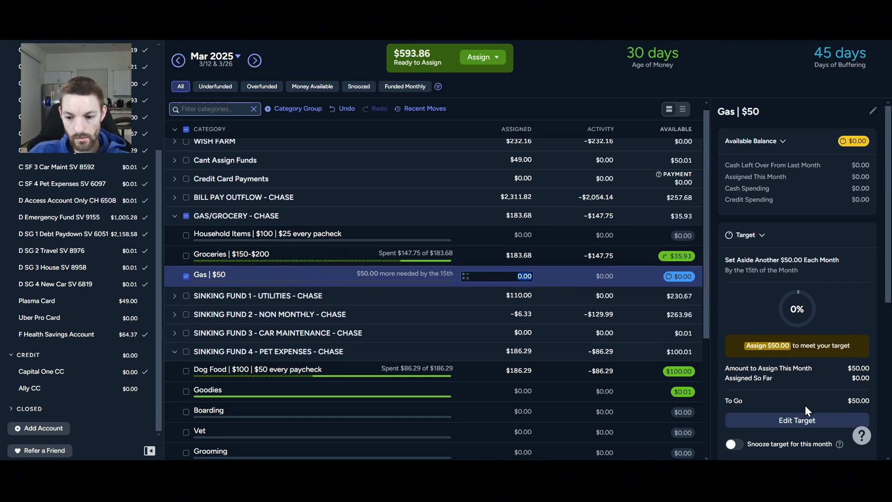
left_click(730, 445)
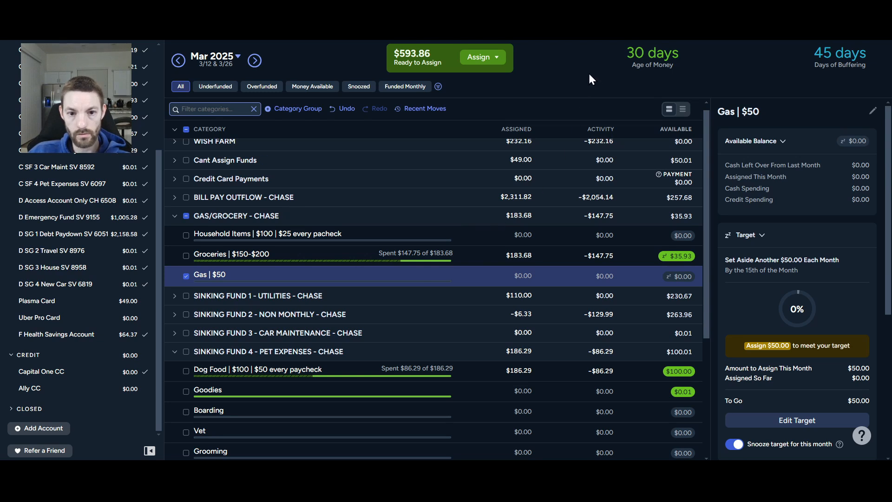
left_click(186, 216)
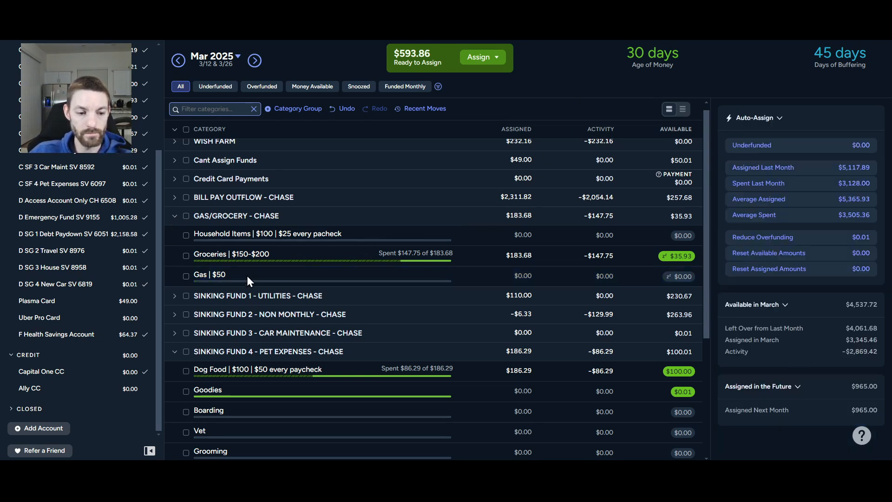
- Assign $25 to the Household Items category in the Gas/Grocery group
scroll(250, 275, "up", 1)
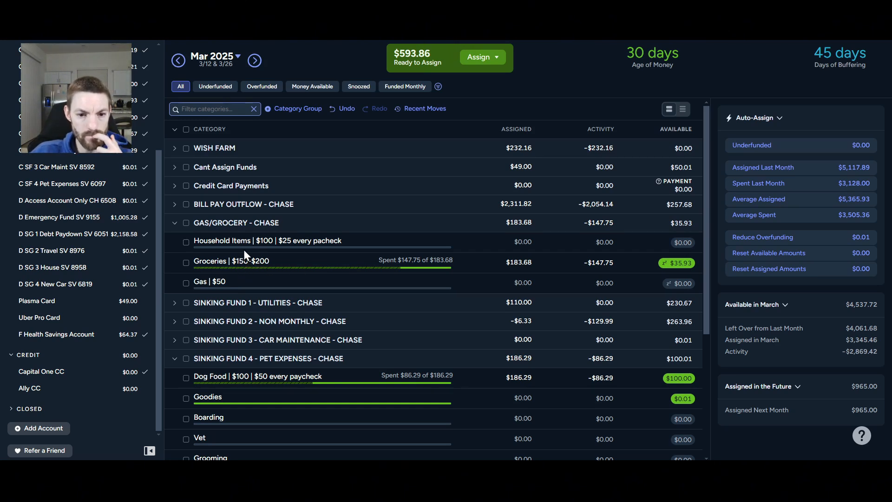
left_click(526, 242)
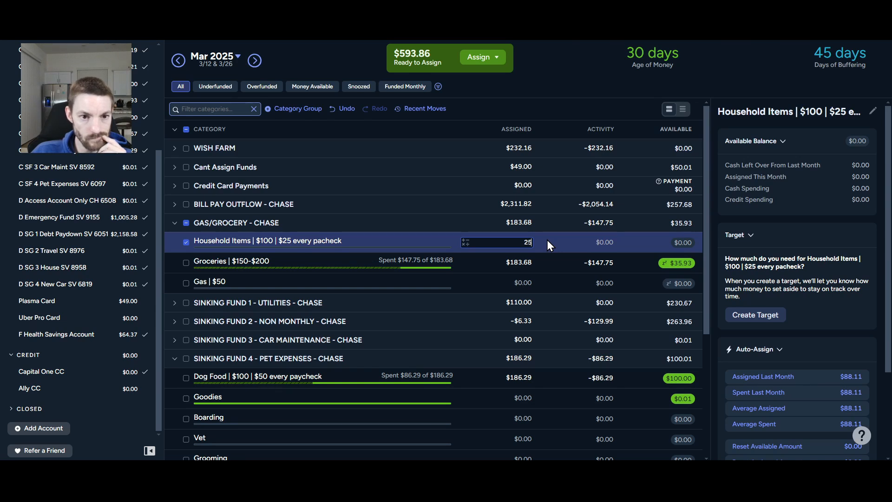
key("Return")
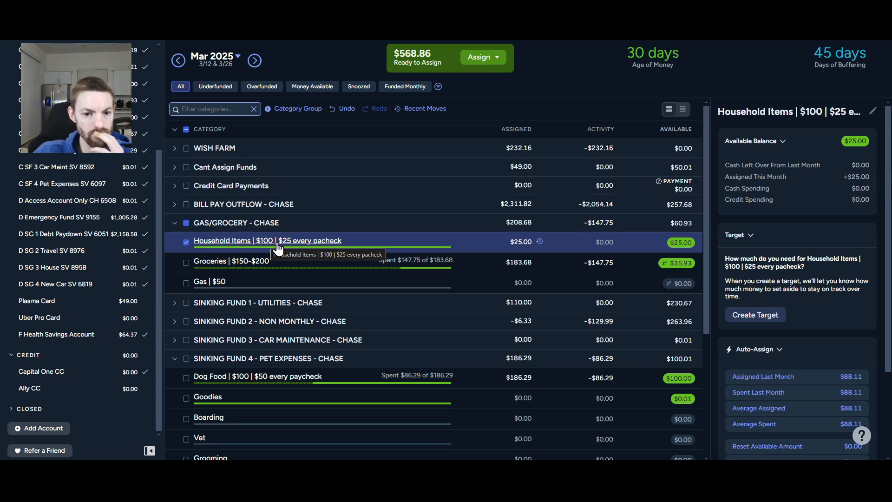
- Set the Household Items category's assigned amount to $50, and check its move history before deselecting it
left_click(516, 241)
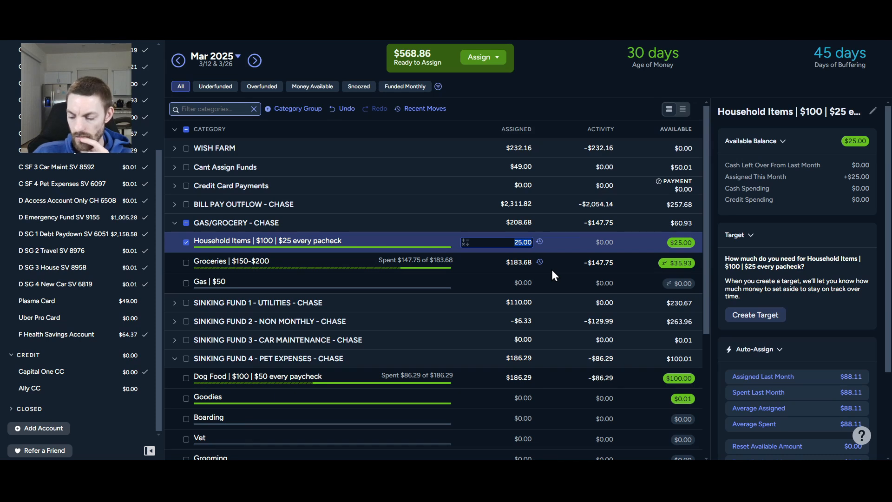
type("5")
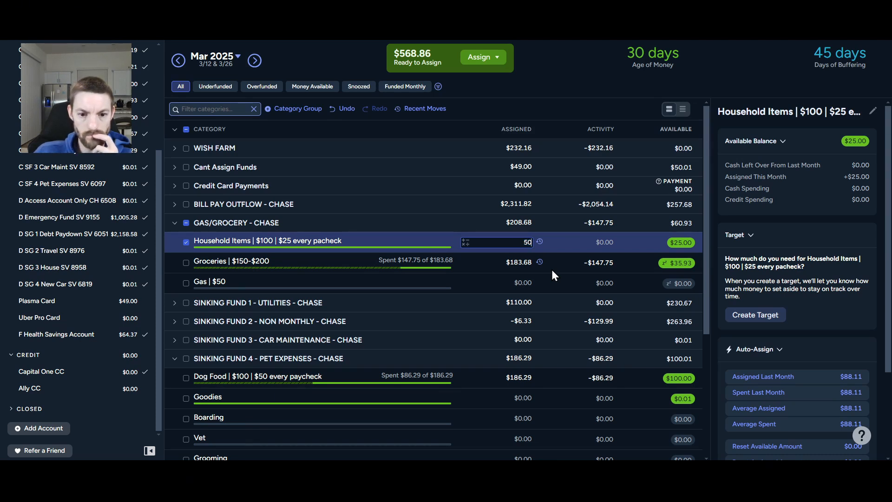
type("0")
key("Return")
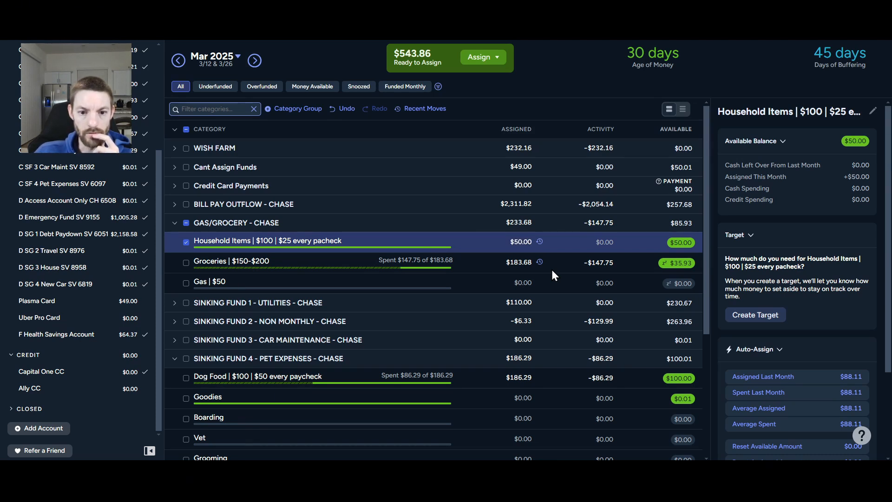
left_click(539, 242)
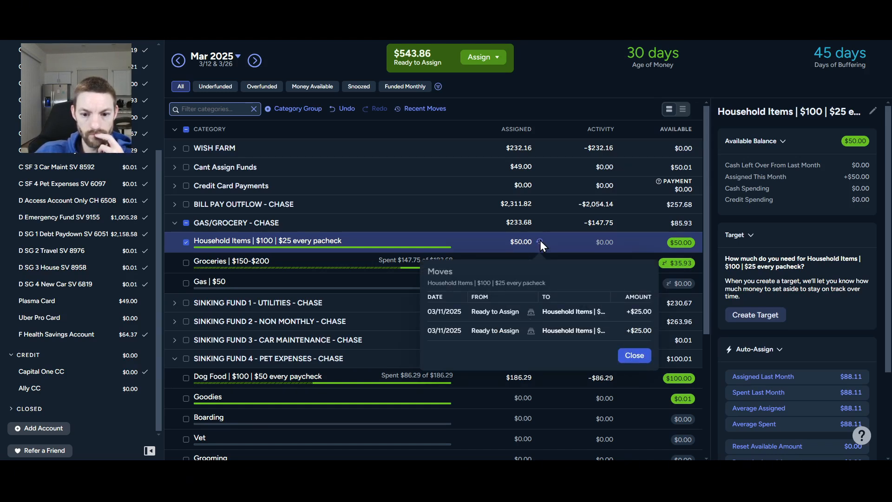
left_click(540, 241)
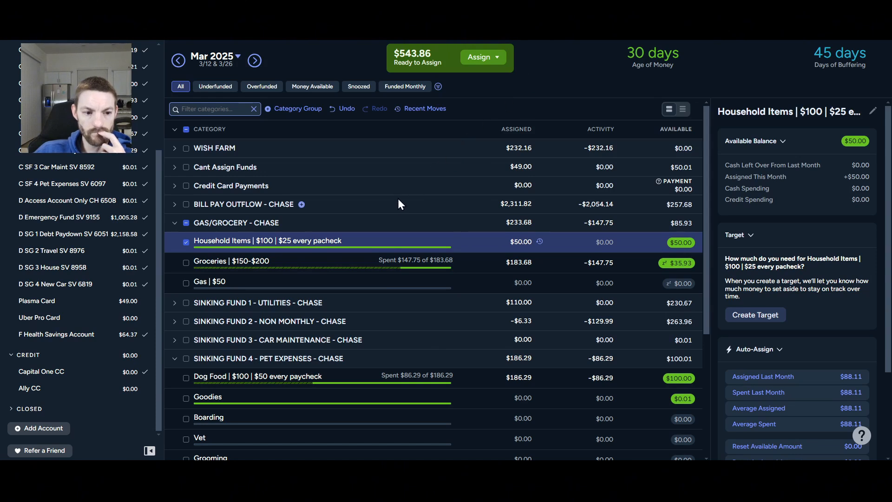
left_click(185, 223)
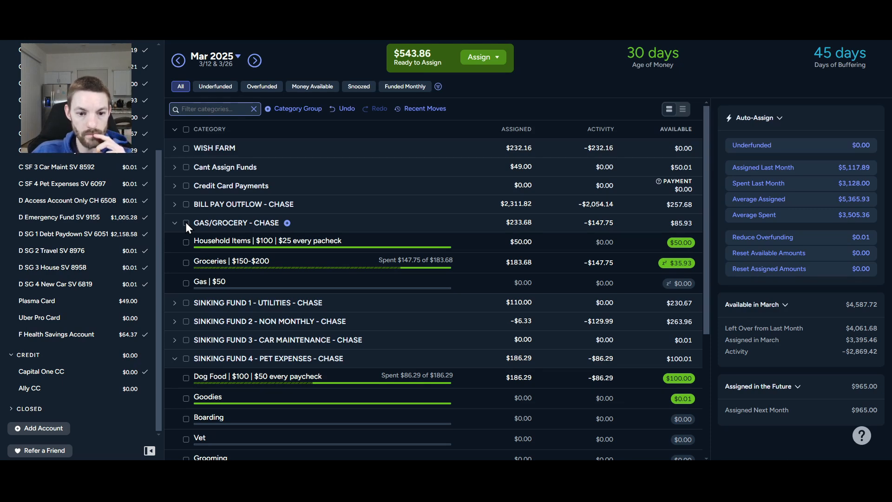
- Correct the Household Items category name to "Household Items | $100 | $25 every paycheck", and collapse the deselected Gas/Grocery group
left_click(319, 243)
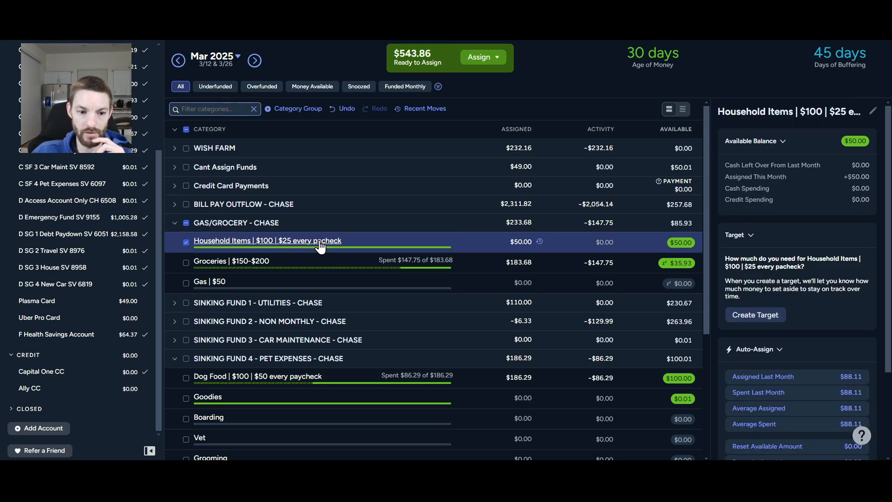
left_click(319, 244)
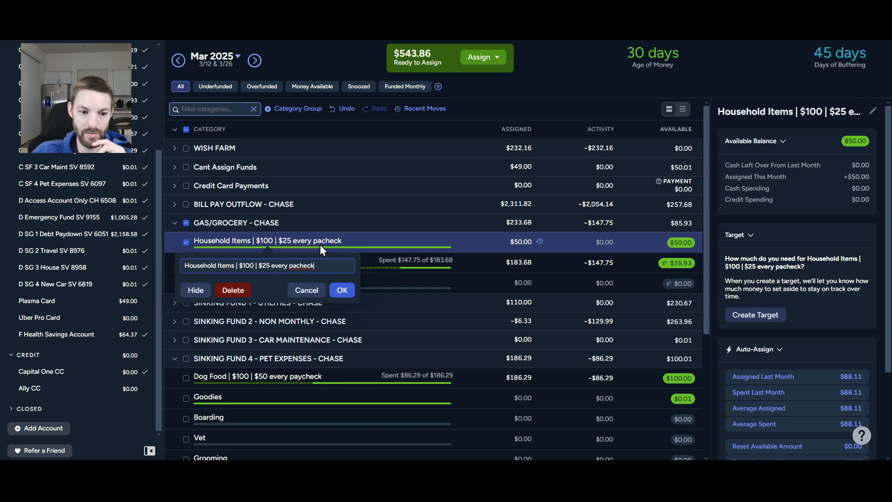
left_click(296, 265)
type("y")
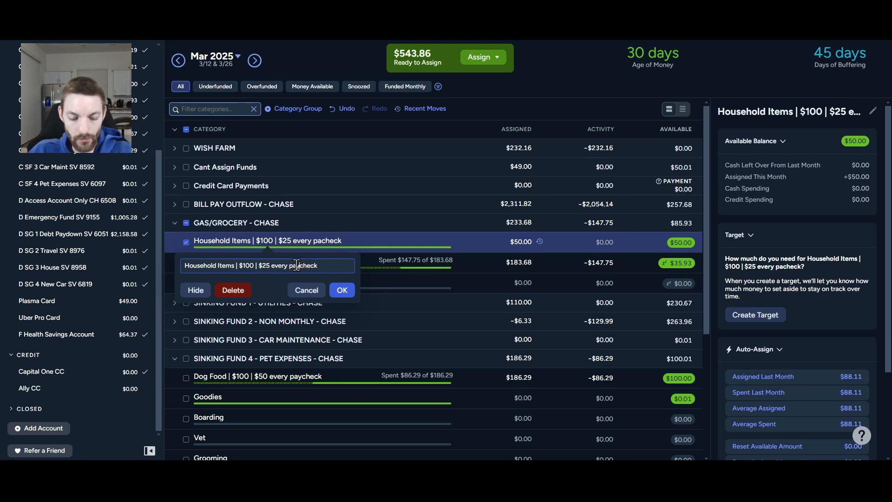
left_click(341, 290)
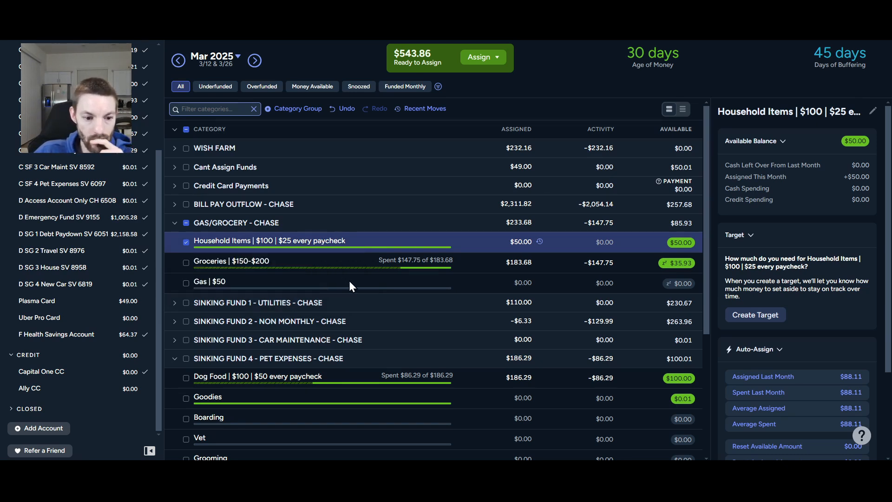
left_click(186, 224)
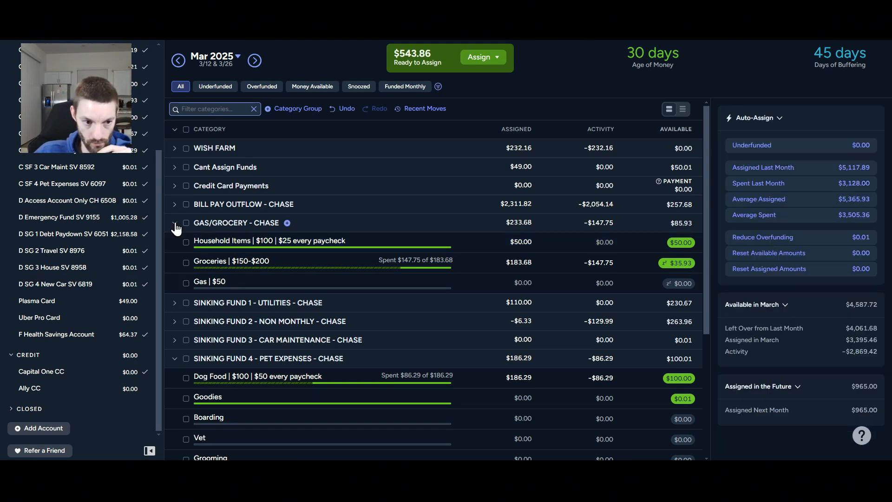
left_click(175, 224)
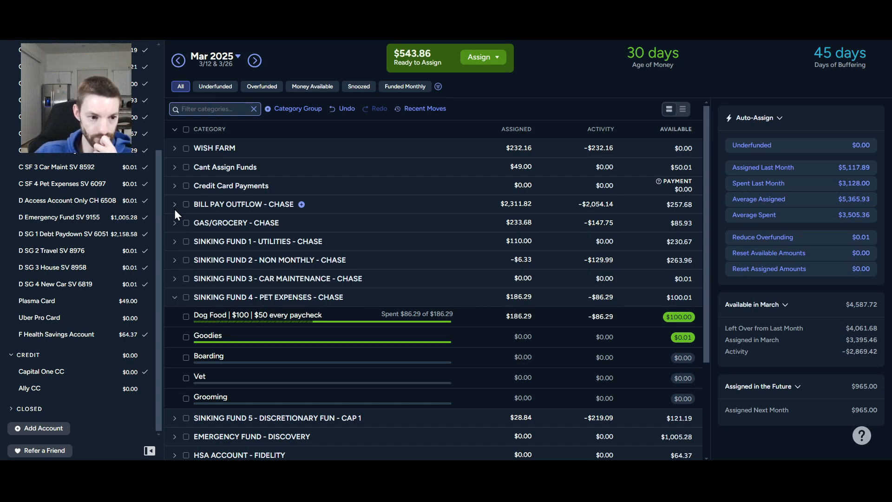
- Expand the Savings Goal 1 - Debt Paydown group and check its car payment categories
scroll(216, 319, "down", 1)
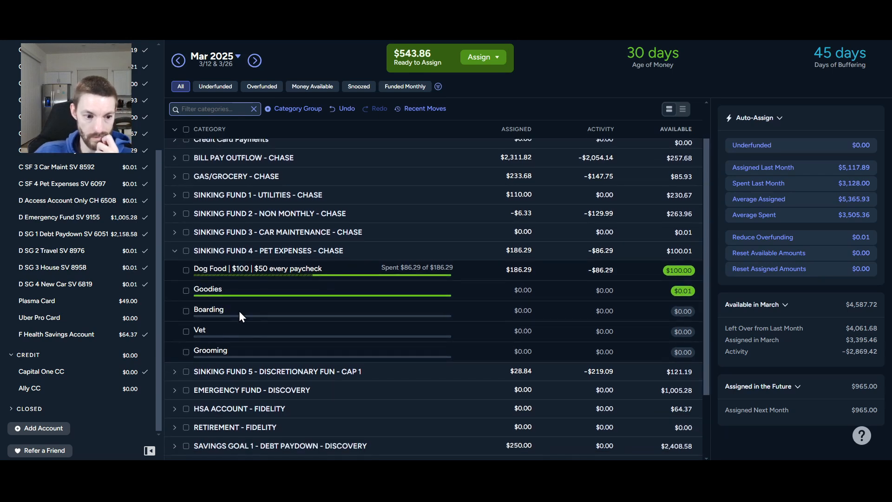
scroll(239, 311, "down", 2)
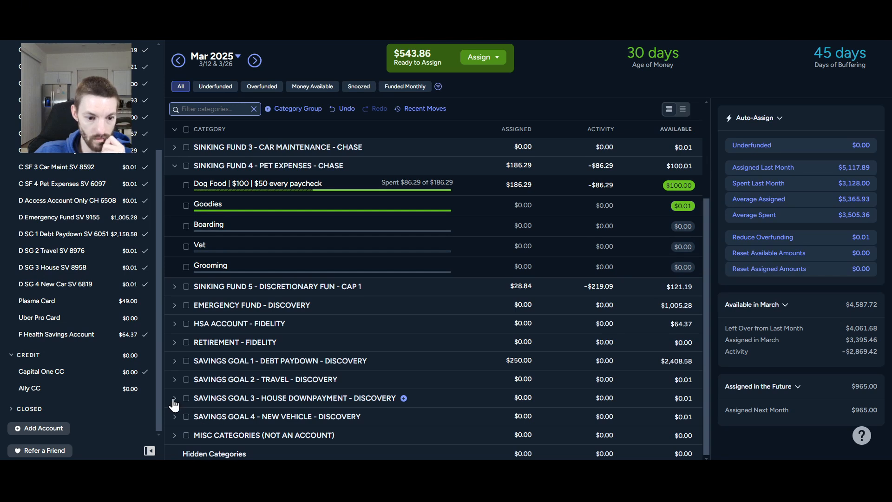
left_click(175, 361)
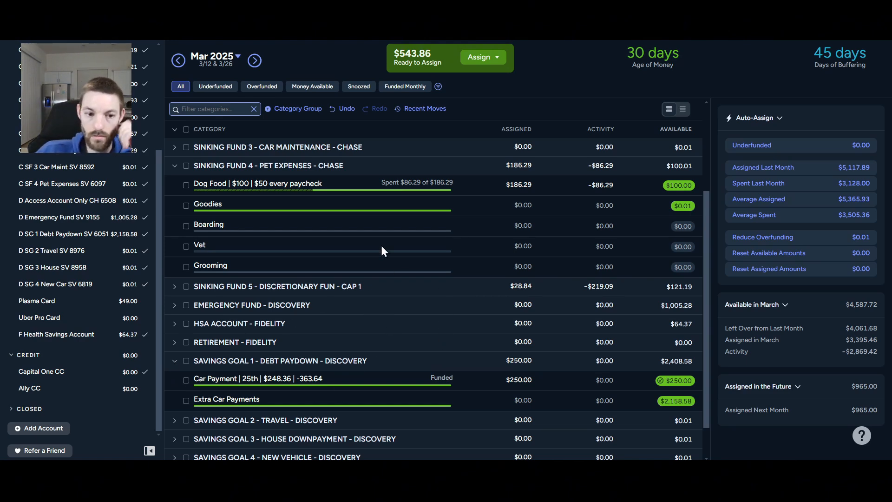
scroll(381, 245, "up", 3)
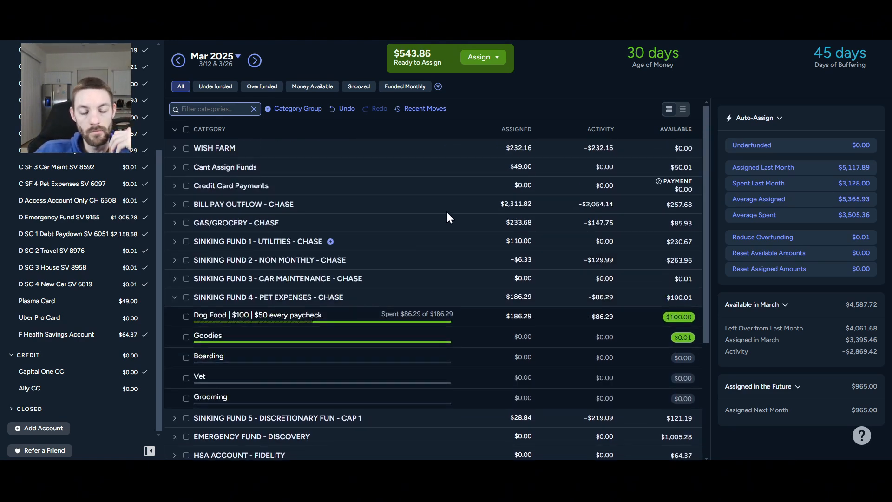
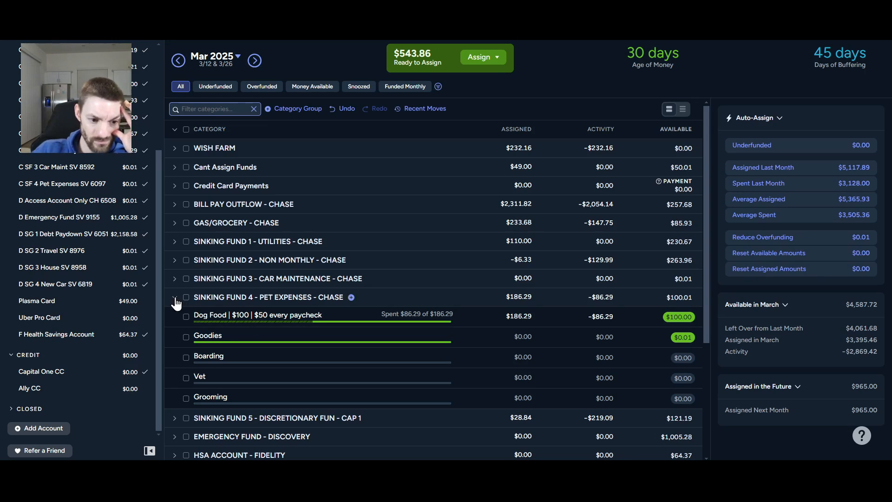
- Examine the categories in the Sinking Fund 2, Sinking Fund 1, Cant Assign Funds and Gas/Grocery groups, collapsing each group again
left_click(175, 261)
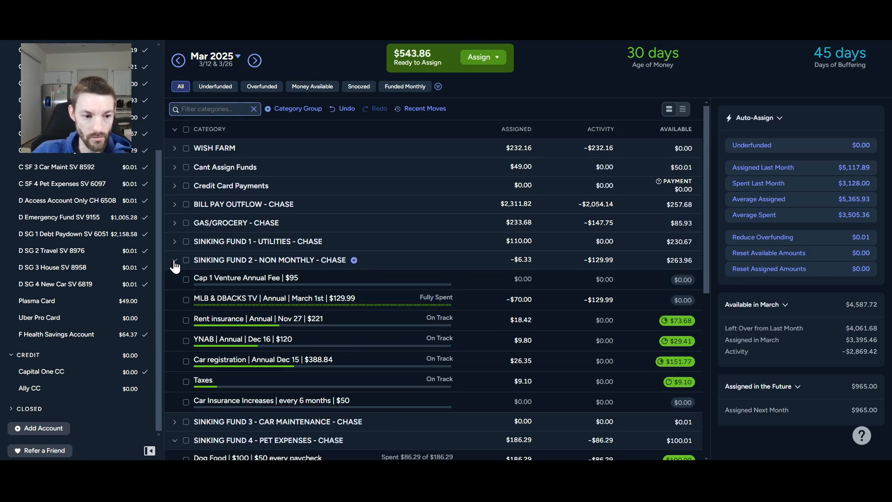
left_click(174, 261)
left_click(175, 241)
left_click(175, 241)
left_click(174, 167)
left_click(175, 167)
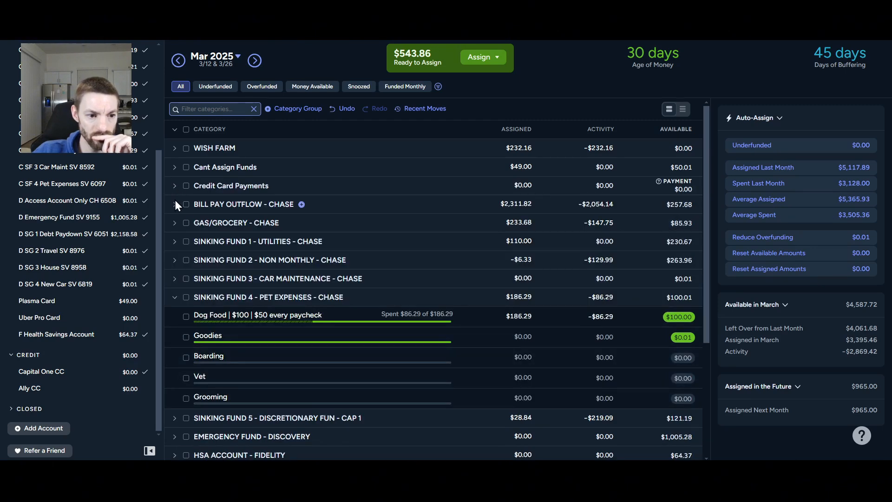
left_click(175, 223)
left_click(175, 222)
left_click(175, 261)
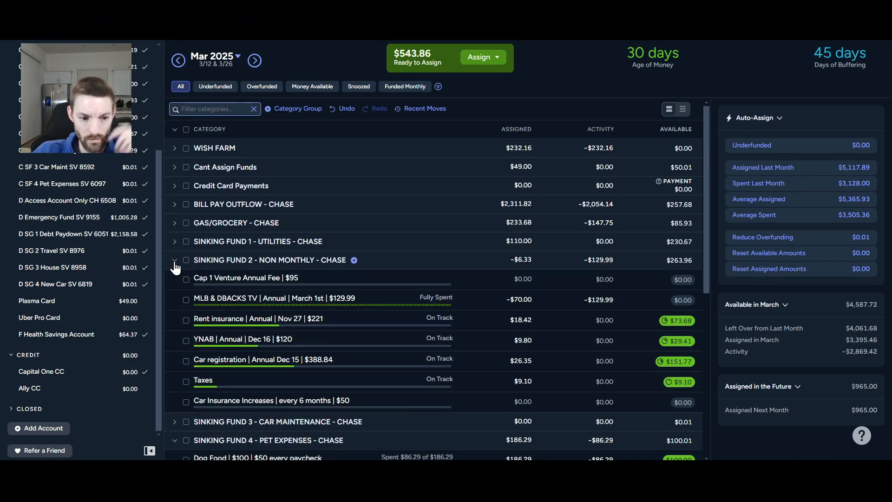
left_click(175, 261)
- Check the category balances in the Sinking Fund 5 - Discretionary Fun group, and collapse it again
scroll(174, 279, "down", 2)
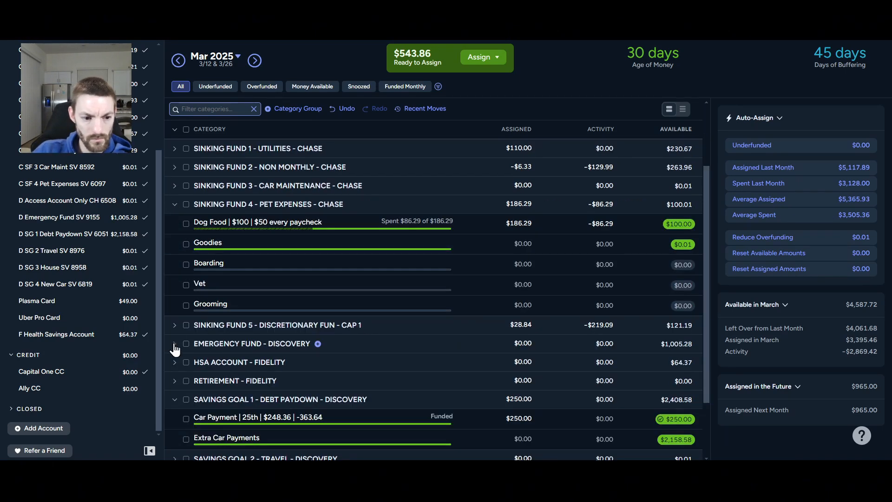
left_click(174, 325)
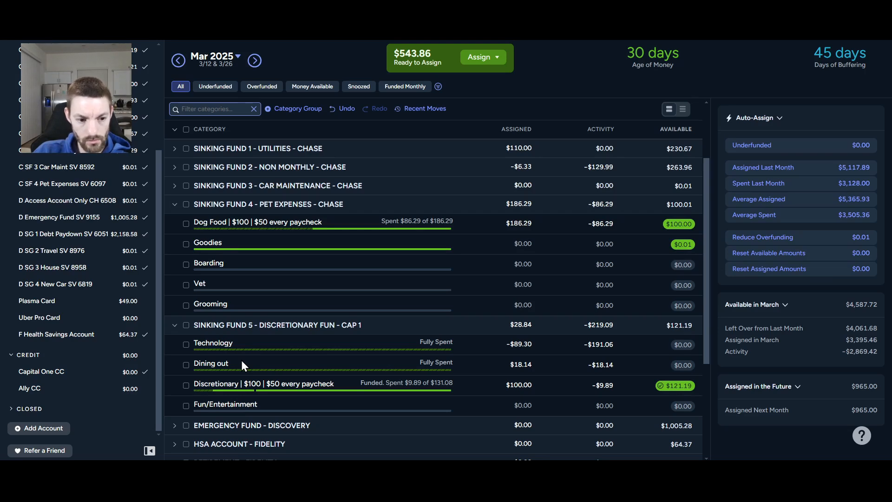
left_click(175, 325)
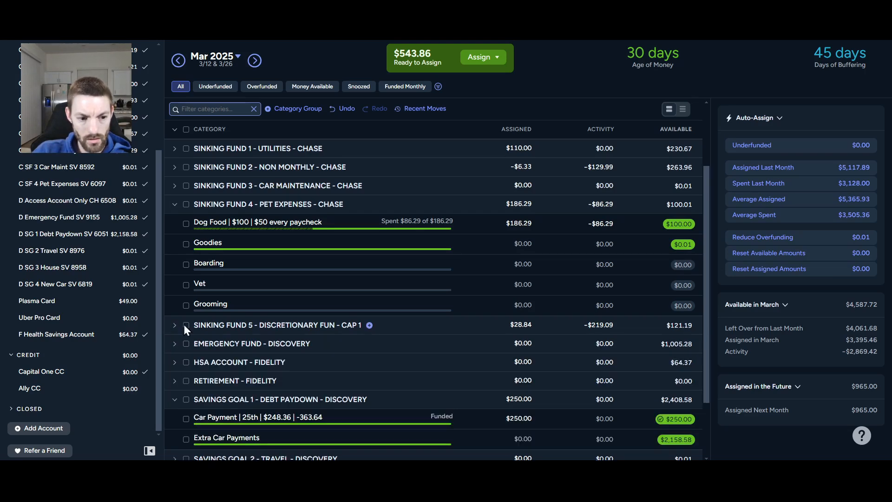
scroll(195, 326, "down", 2)
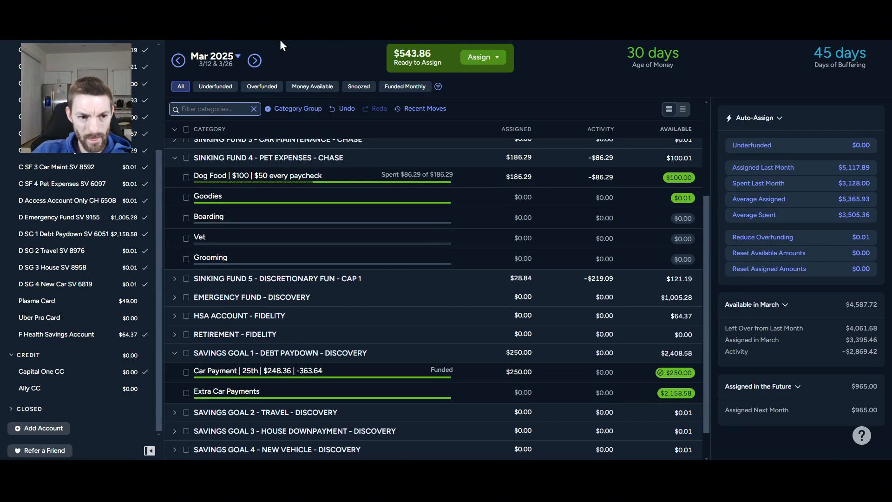
- Switch the budget to April 2025, and show only the Bill Pay Outflow group's categories with all other groups collapsed
left_click(253, 63)
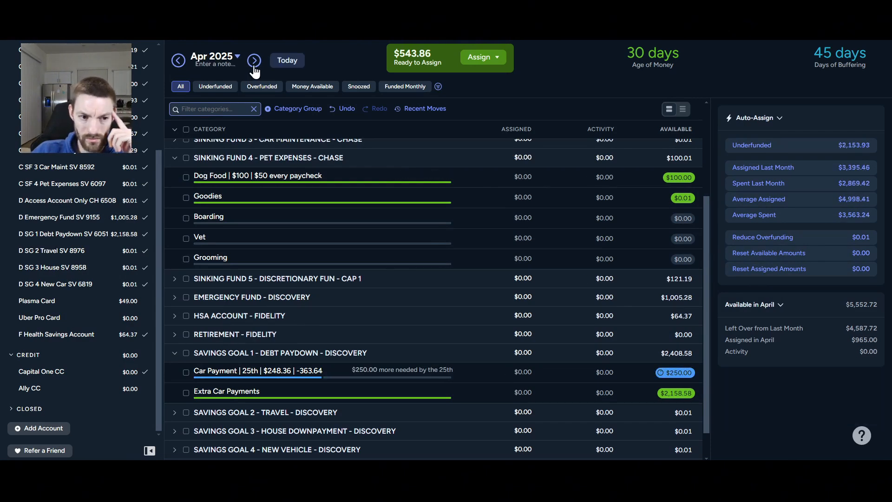
scroll(169, 186, "up", 3)
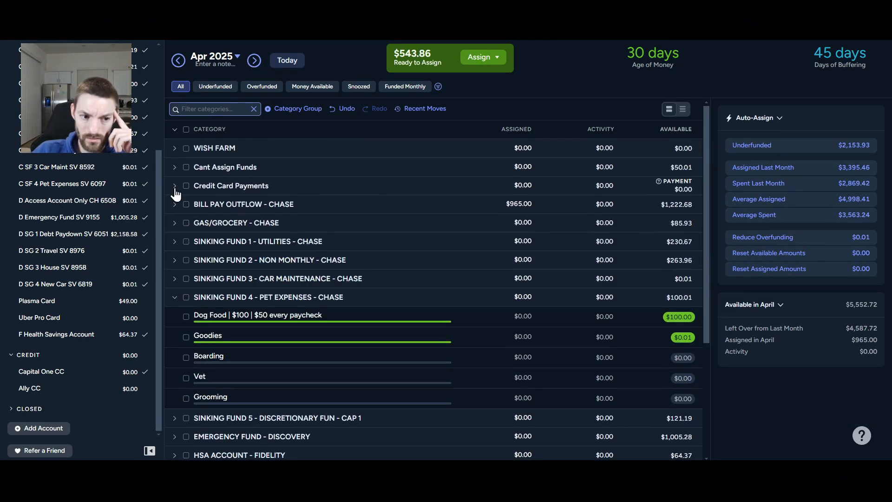
left_click(175, 130)
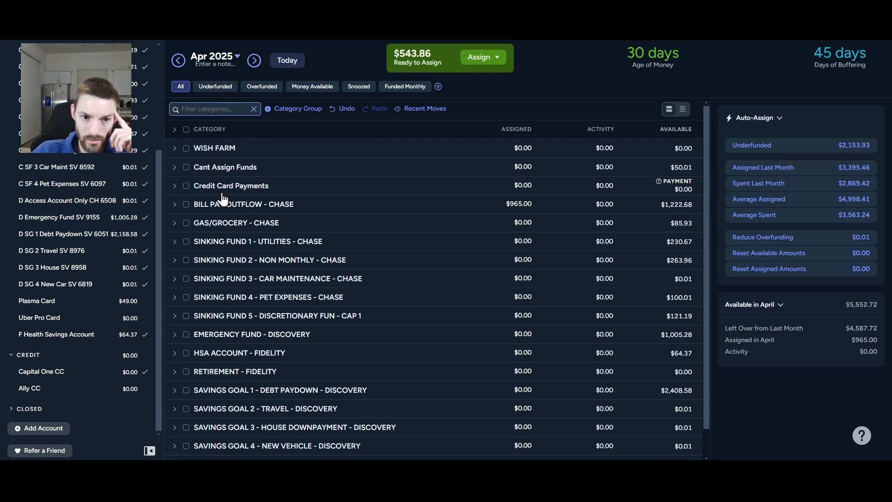
left_click(175, 206)
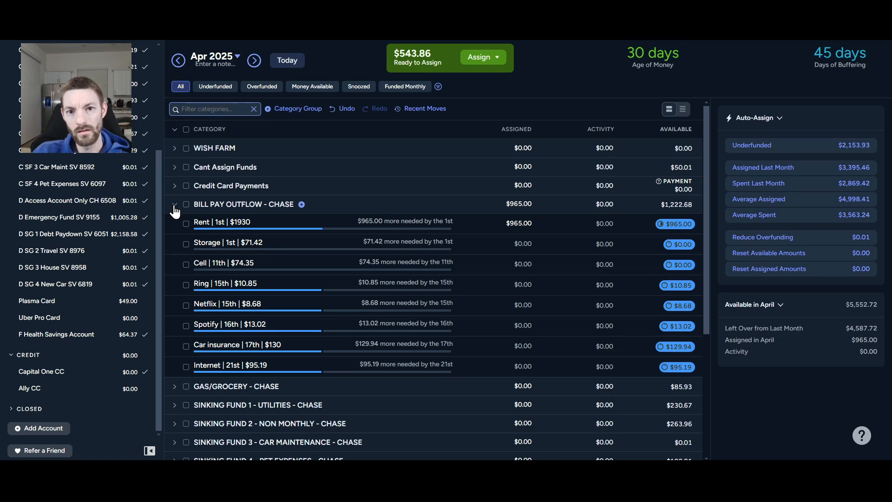
- Collapse the Bill Pay Outflow group in April and return the budget to the current month, March 2025
left_click(175, 205)
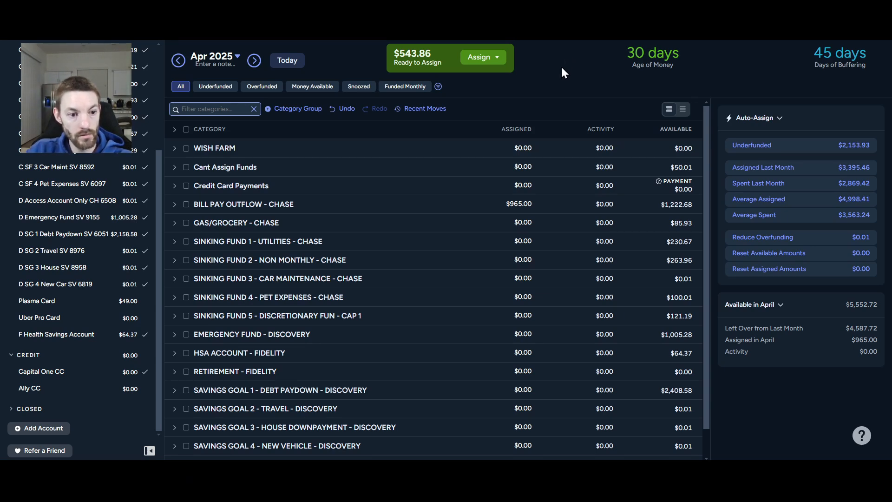
left_click(284, 61)
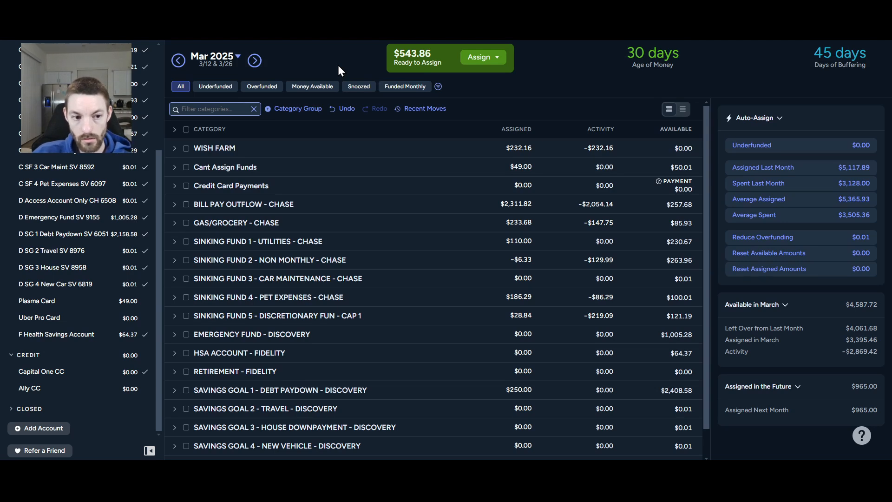
- Assign $543.86 to Extra Car Payments in the Savings Goal 1 - Debt Paydown group, and leave no category selected
scroll(284, 196, "down", 1)
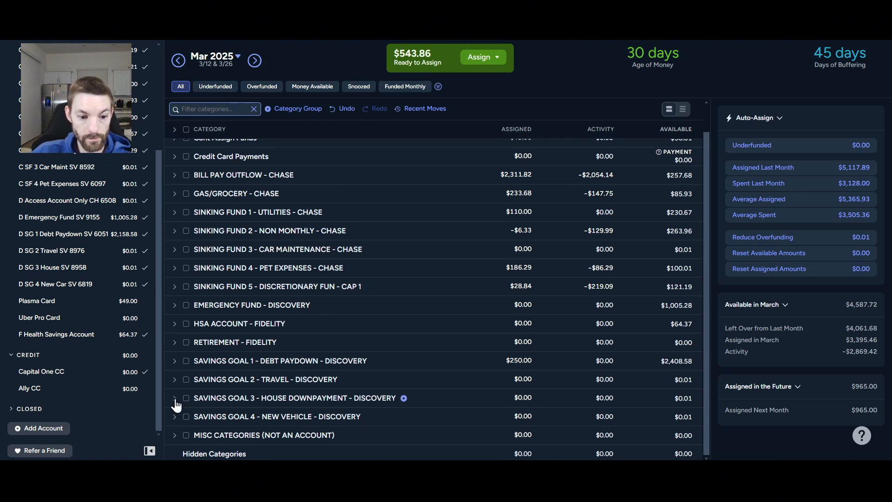
left_click(174, 361)
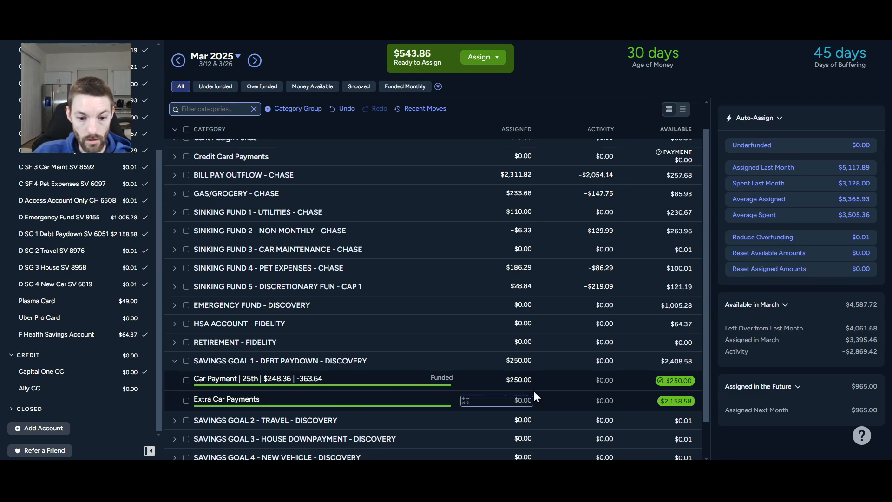
left_click(526, 401)
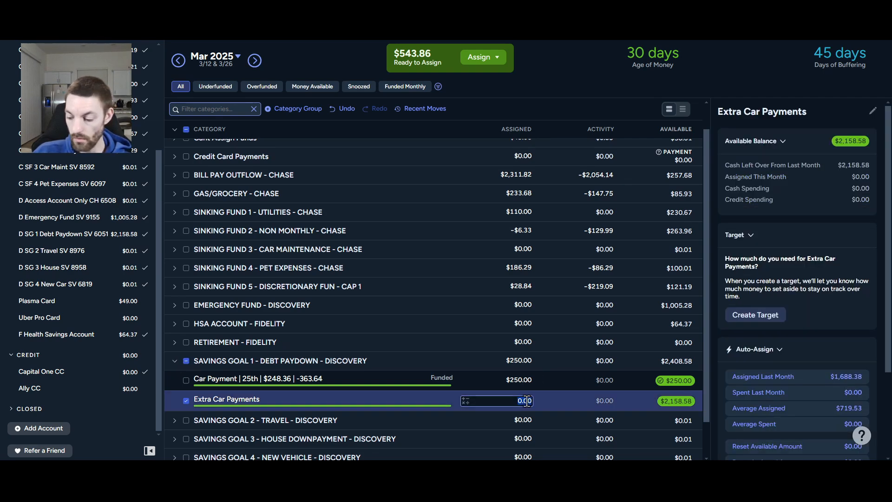
key("BackSpace")
type("543")
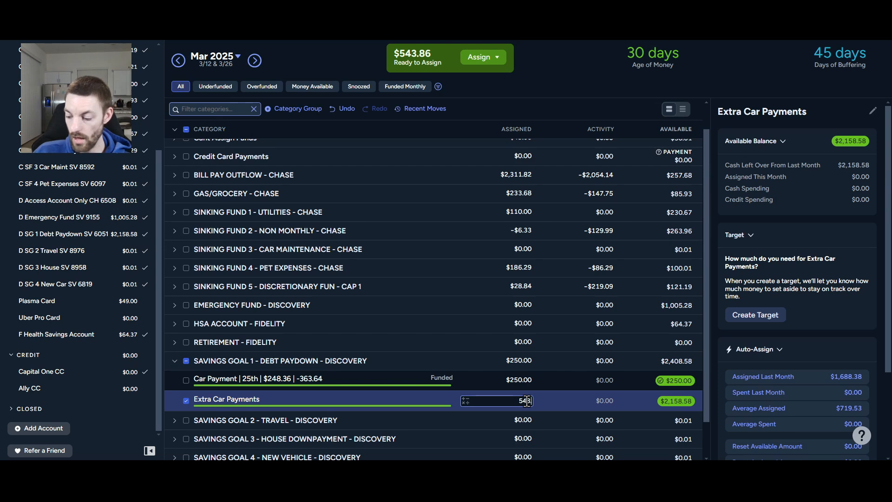
type(".86")
key("Return")
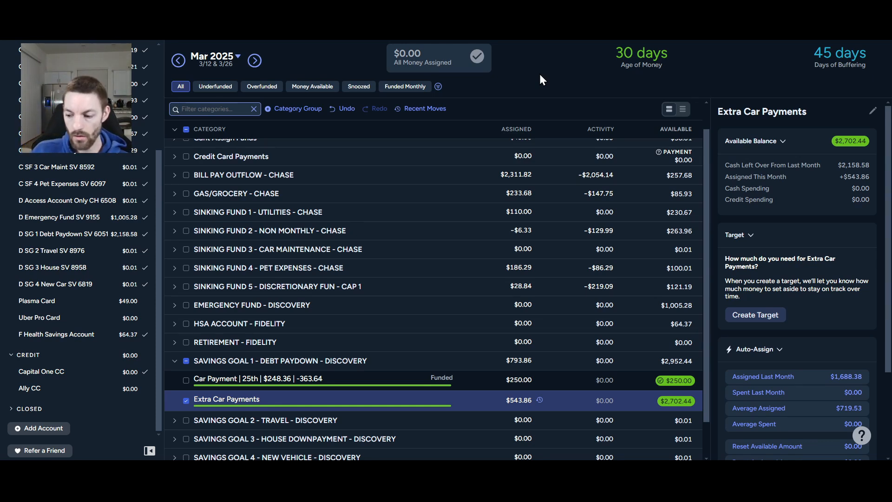
left_click(186, 361)
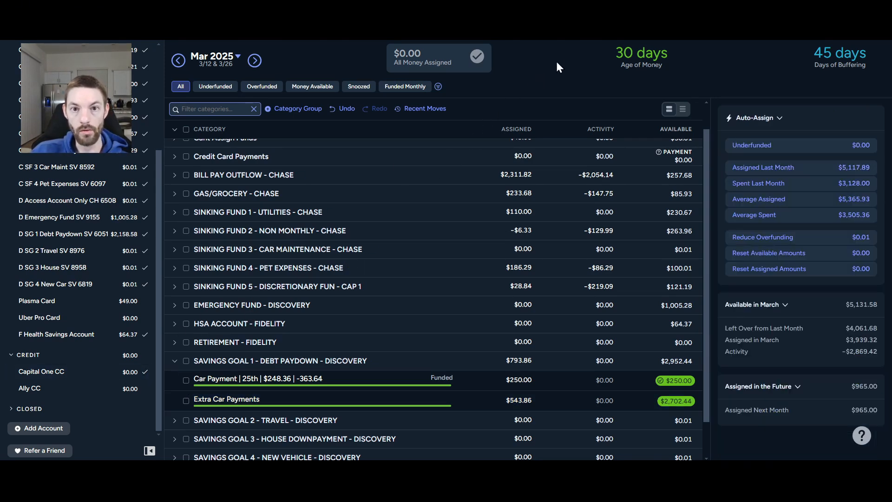